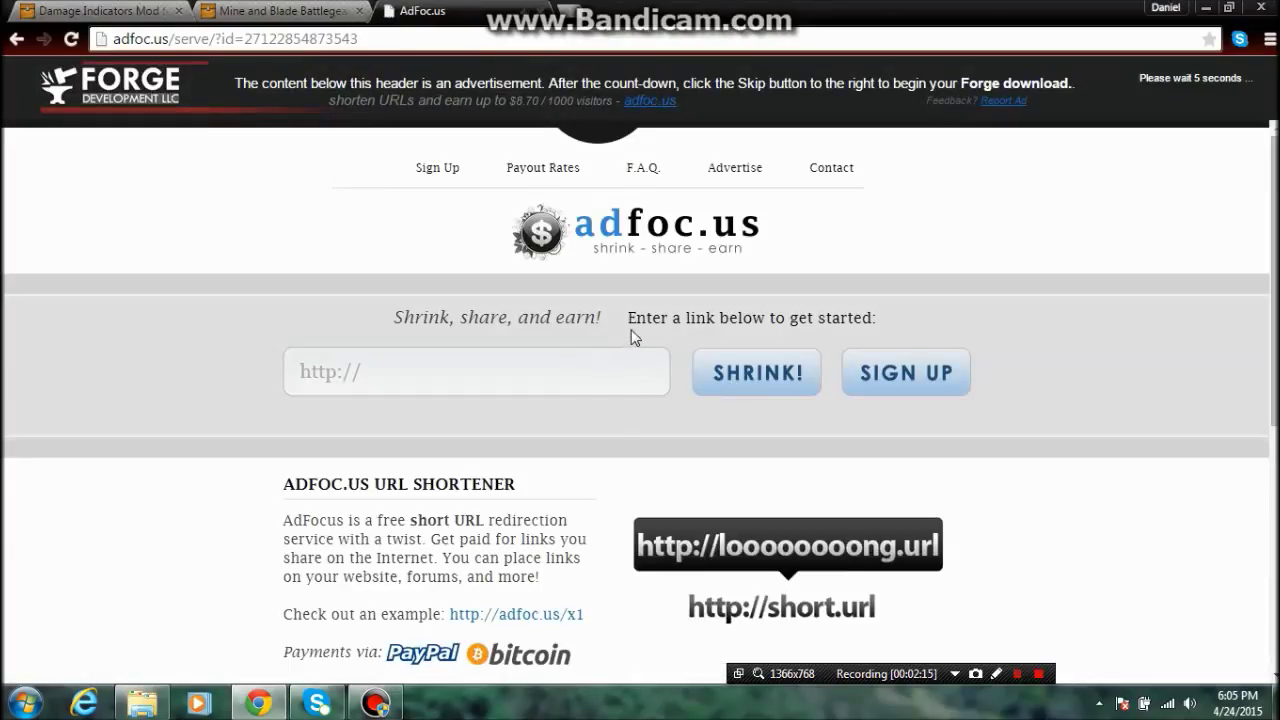
Skip the Forge download advertisement, keep the forge-1.7.10-10.13.2.1291-installer file and dismiss the download bar
{"action": "scroll", "coordinate": [540, 470], "scroll_direction": "down", "scroll_amount": 5}
{"action": "scroll", "coordinate": [674, 436], "scroll_direction": "up", "scroll_amount": 4}
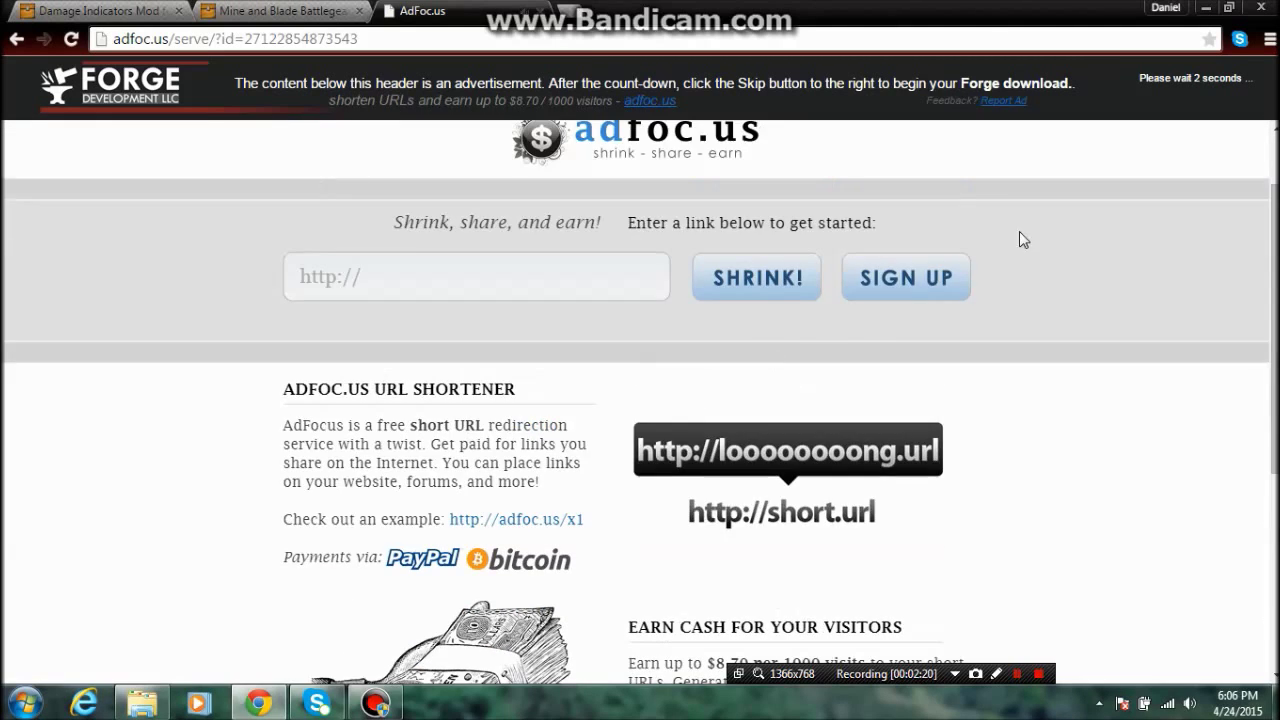
{"action": "scroll", "coordinate": [1018, 241], "scroll_direction": "up", "scroll_amount": 2}
{"action": "left_click", "coordinate": [1180, 91]}
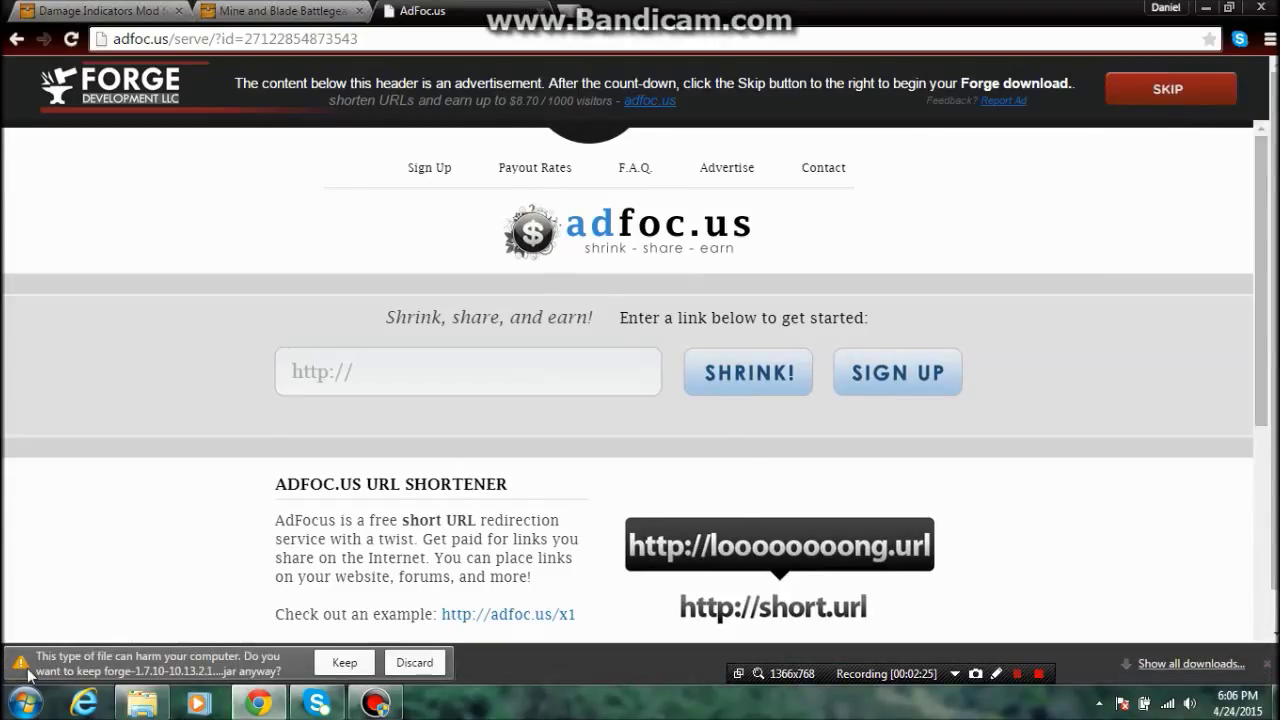
{"action": "left_click", "coordinate": [344, 662]}
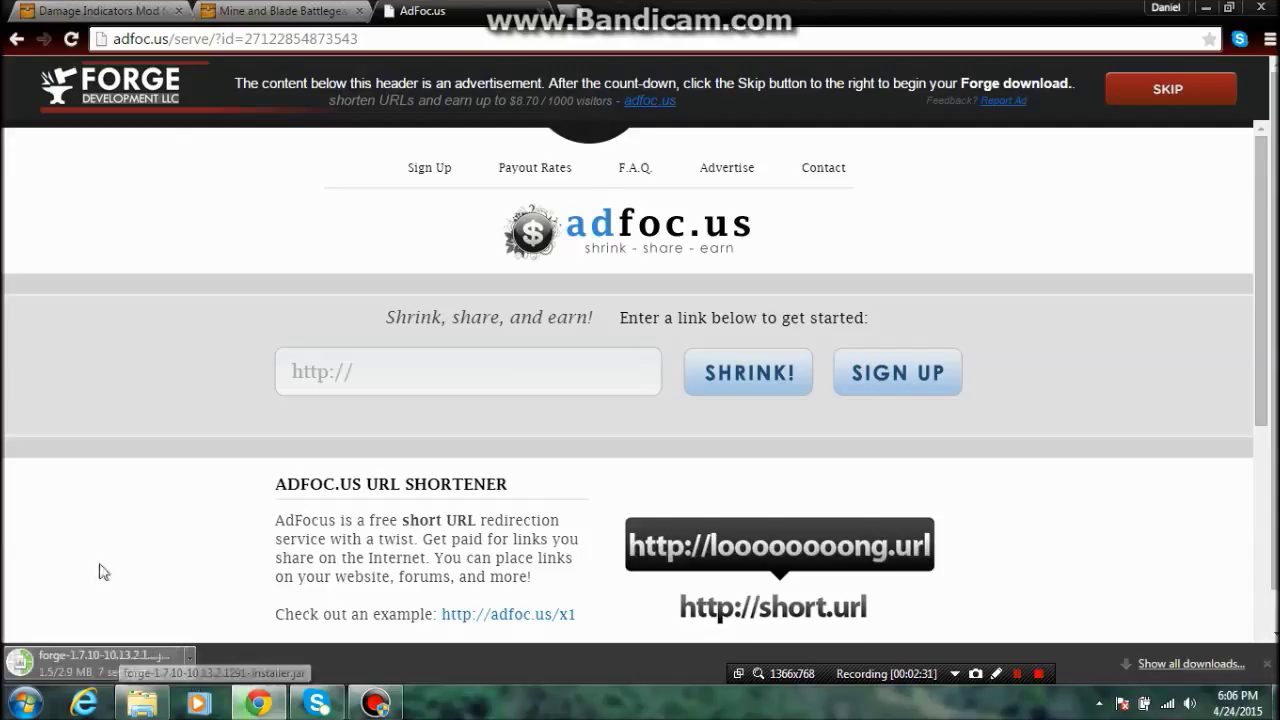
{"action": "mouse_move", "coordinate": [141, 704]}
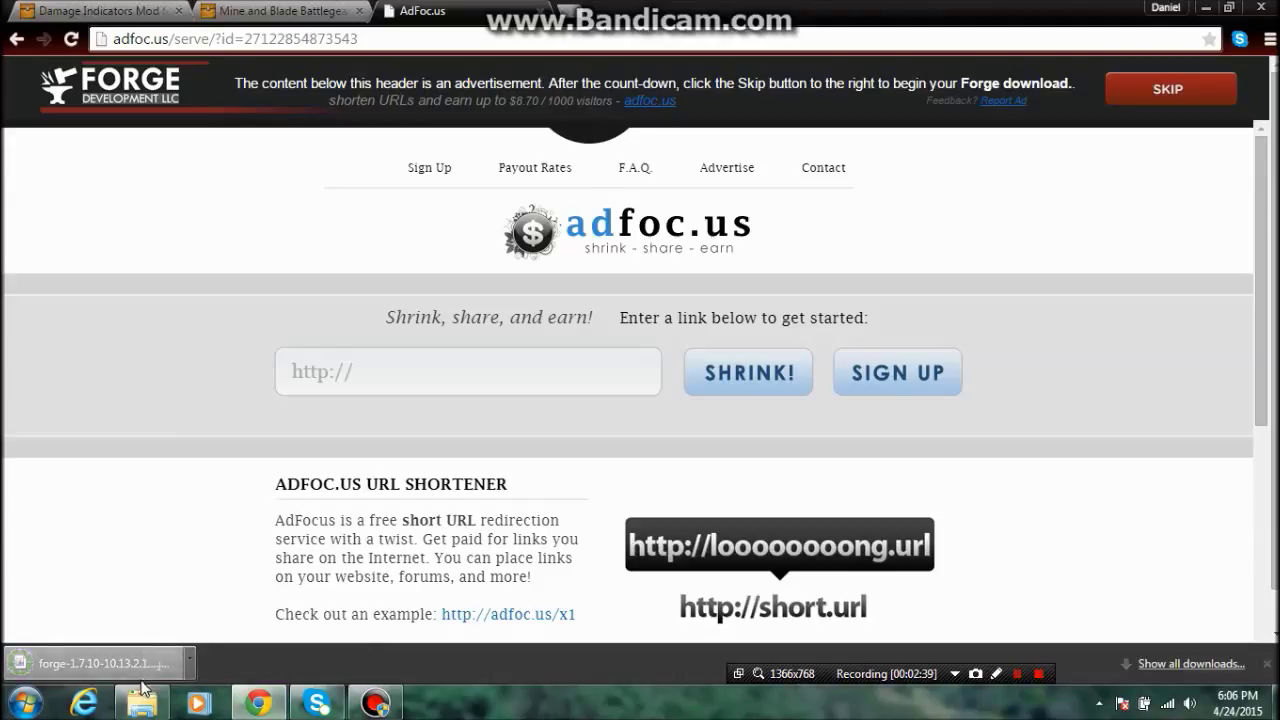
{"action": "left_click", "coordinate": [1266, 663]}
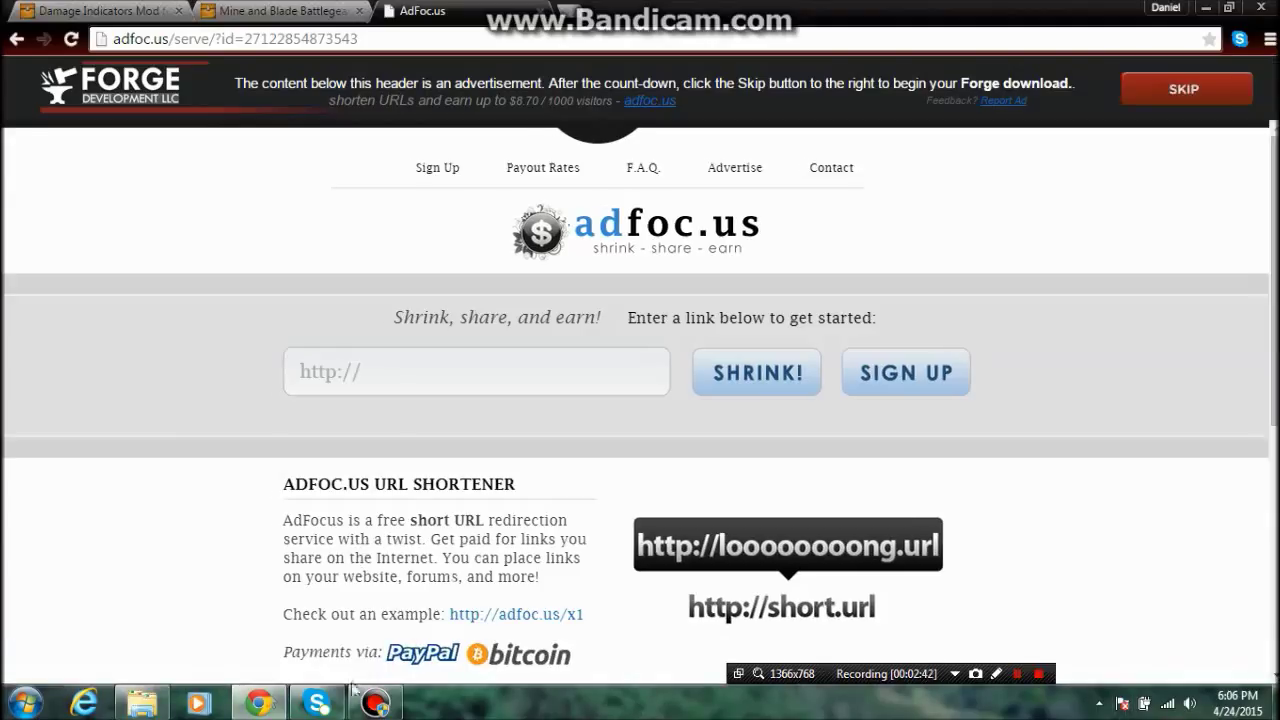
Move forge-1.7.10-10.13.2.1291-installer from the Downloads folder to an open spot on the desktop and close the folder window
{"action": "left_click", "coordinate": [153, 704]}
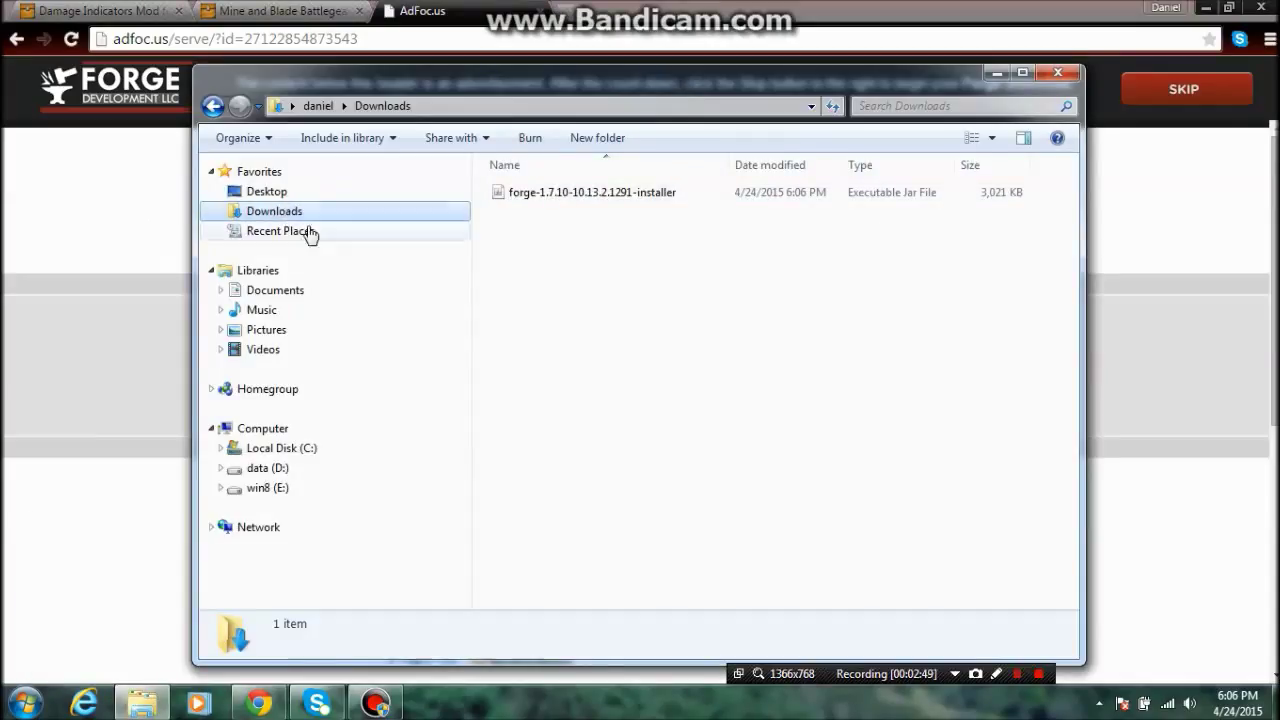
{"action": "left_click_drag", "start_coordinate": [529, 76], "coordinate": [558, 33]}
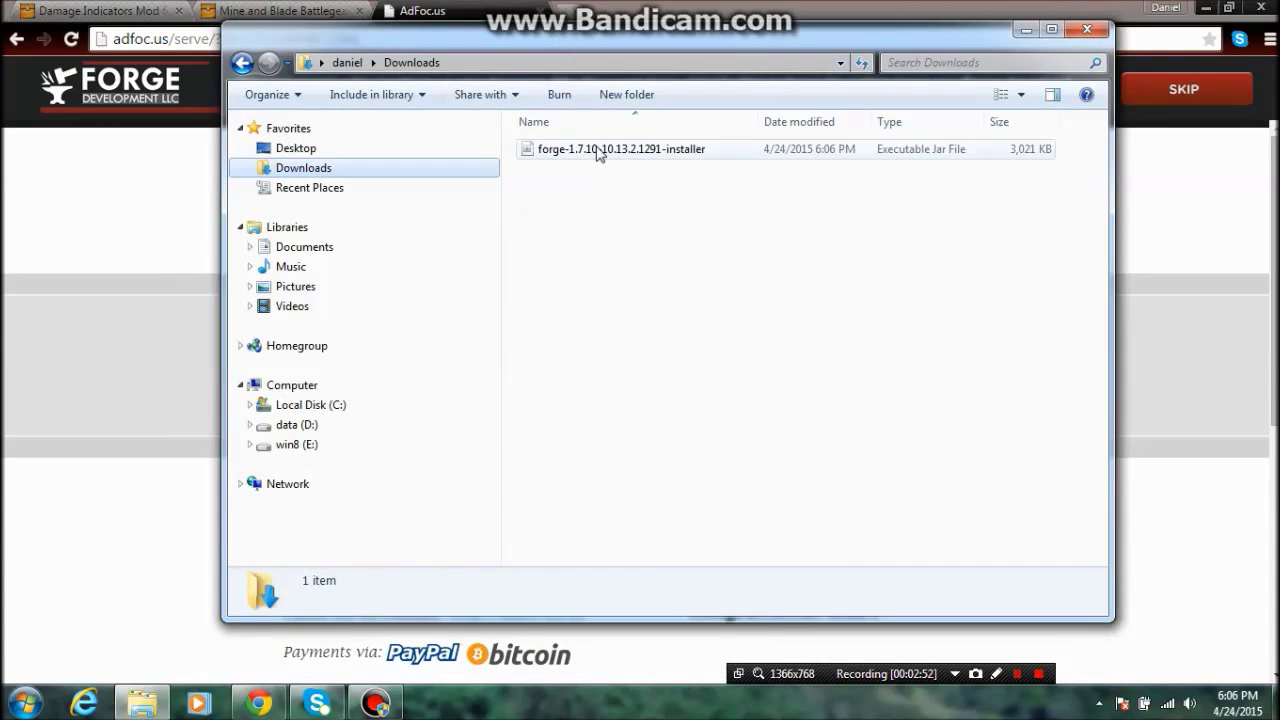
{"action": "left_click", "coordinate": [1200, 7]}
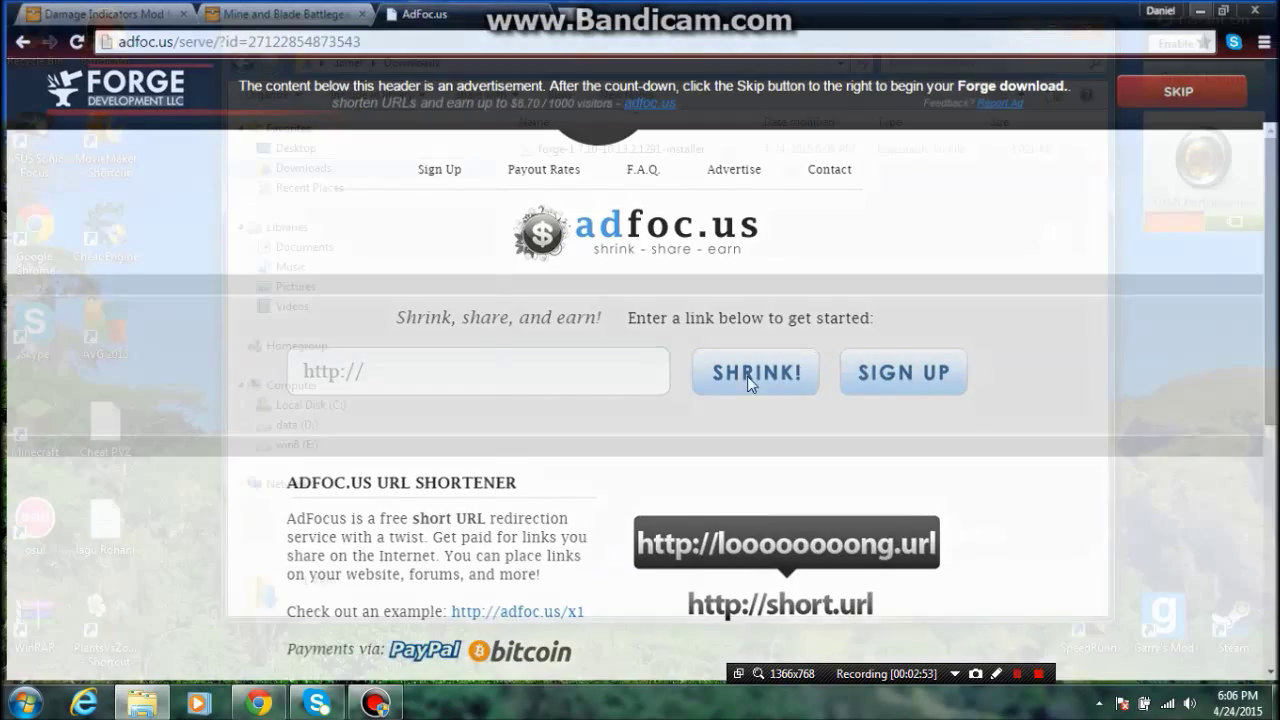
{"action": "left_click_drag", "start_coordinate": [610, 42], "coordinate": [921, 125]}
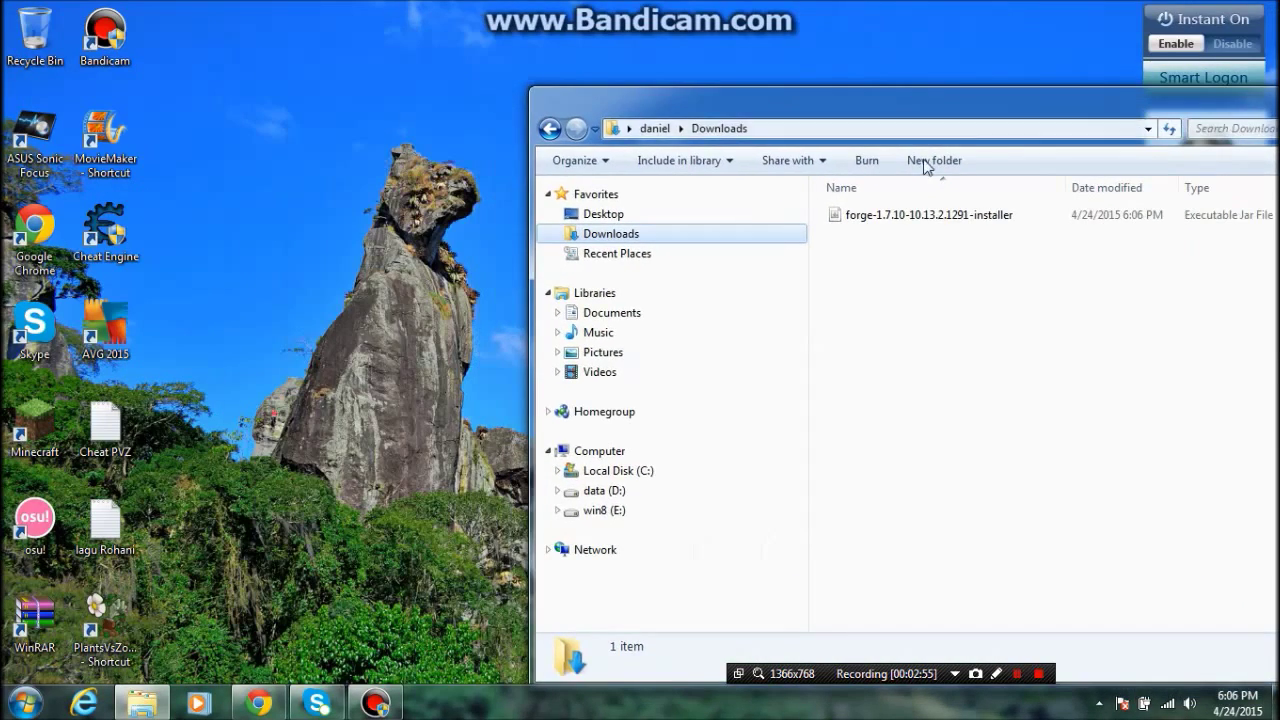
{"action": "left_click", "coordinate": [913, 232]}
{"action": "left_click_drag", "start_coordinate": [913, 236], "coordinate": [390, 150]}
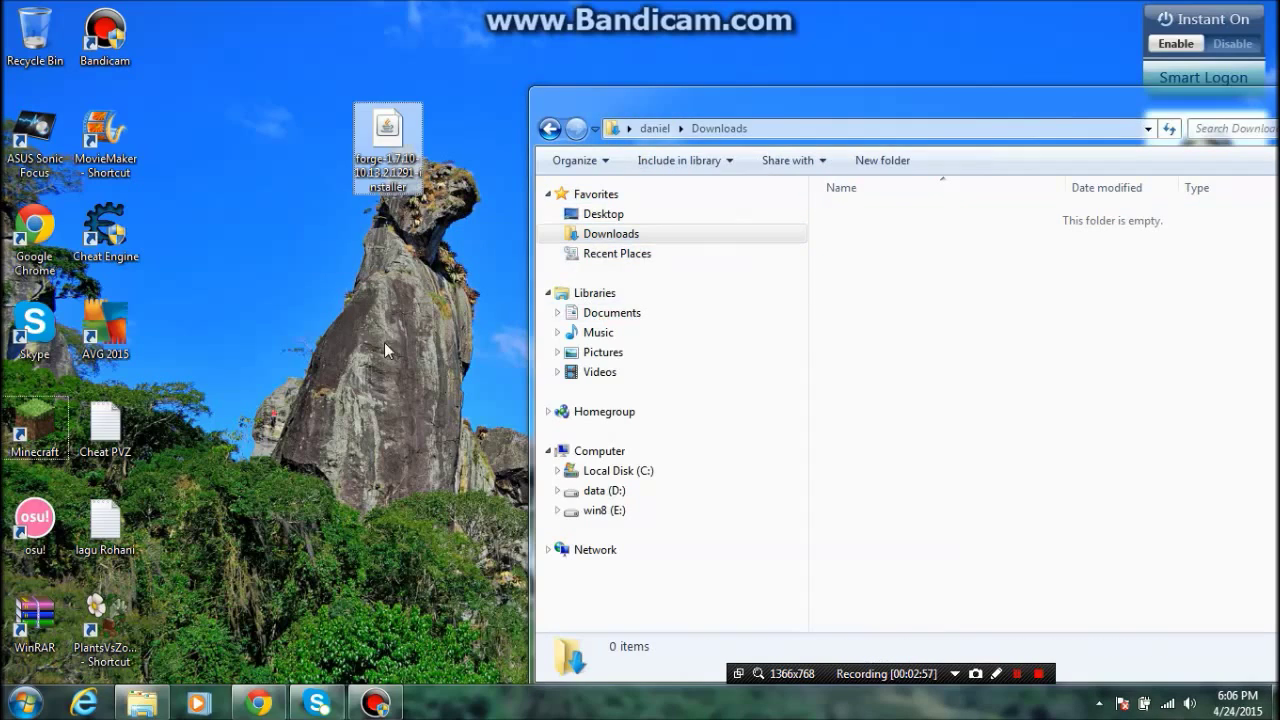
{"action": "left_click_drag", "start_coordinate": [1109, 93], "coordinate": [643, 2]}
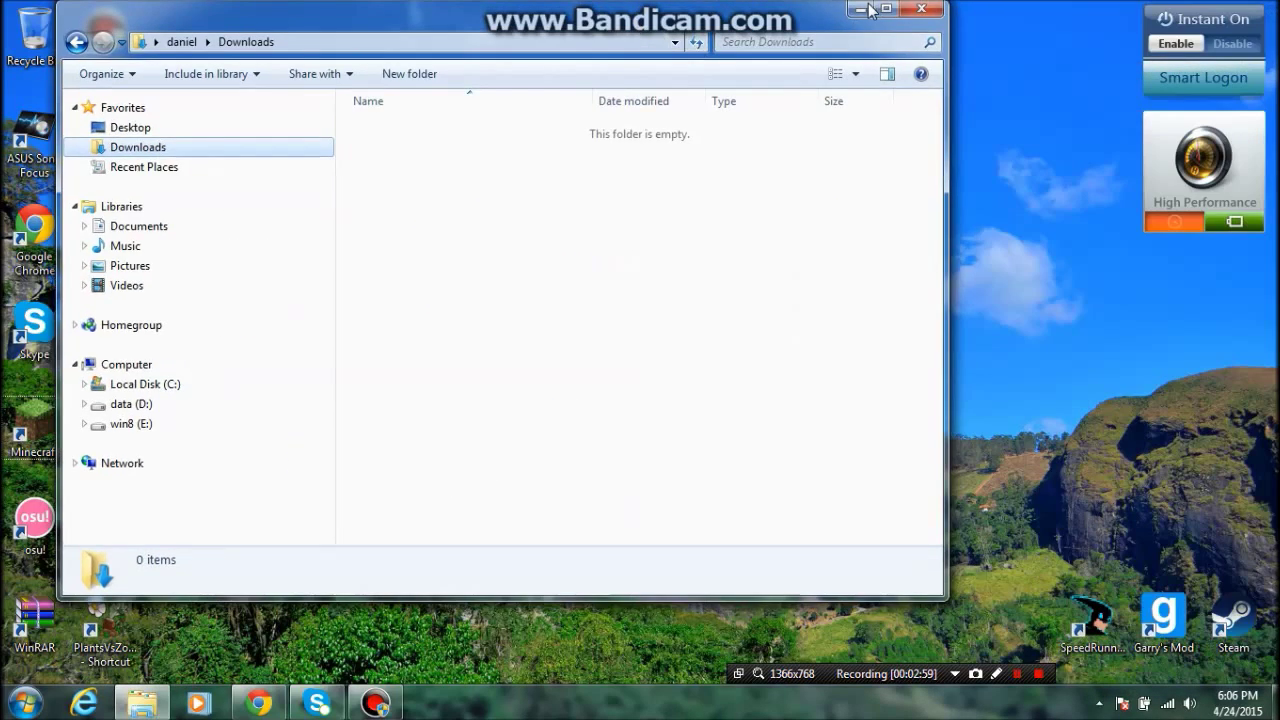
{"action": "left_click", "coordinate": [920, 5]}
{"action": "left_click_drag", "start_coordinate": [405, 135], "coordinate": [630, 227]}
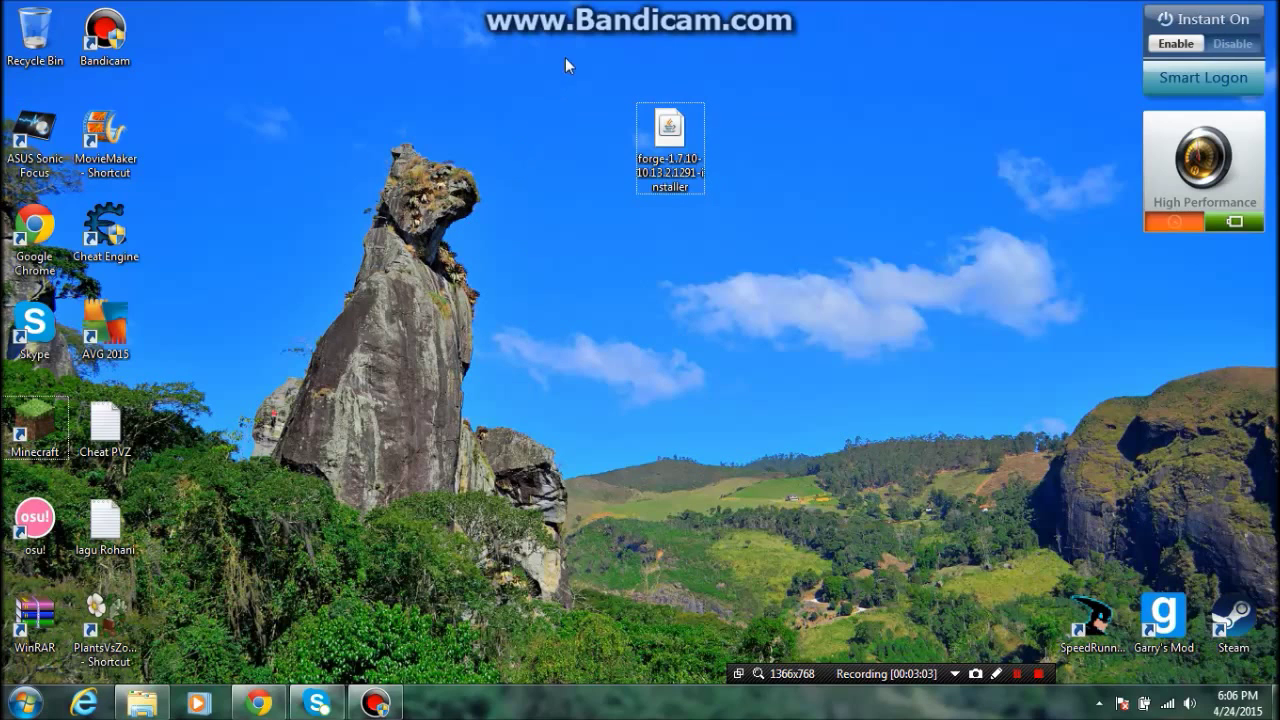
Open the Forge installer on the desktop with Java(TM) Platform SE binary, always using that program for this kind of file
{"action": "left_click", "coordinate": [641, 200]}
{"action": "left_click", "coordinate": [672, 130]}
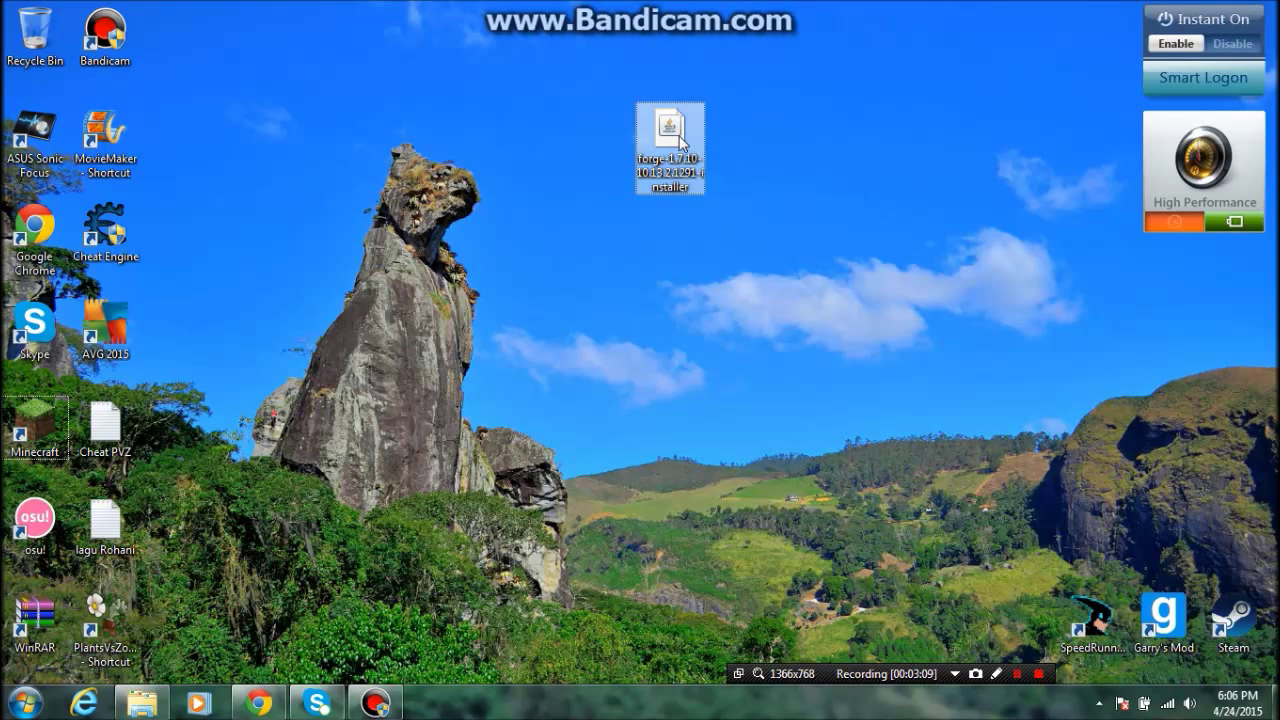
{"action": "right_click", "coordinate": [680, 136]}
{"action": "left_click", "coordinate": [733, 207]}
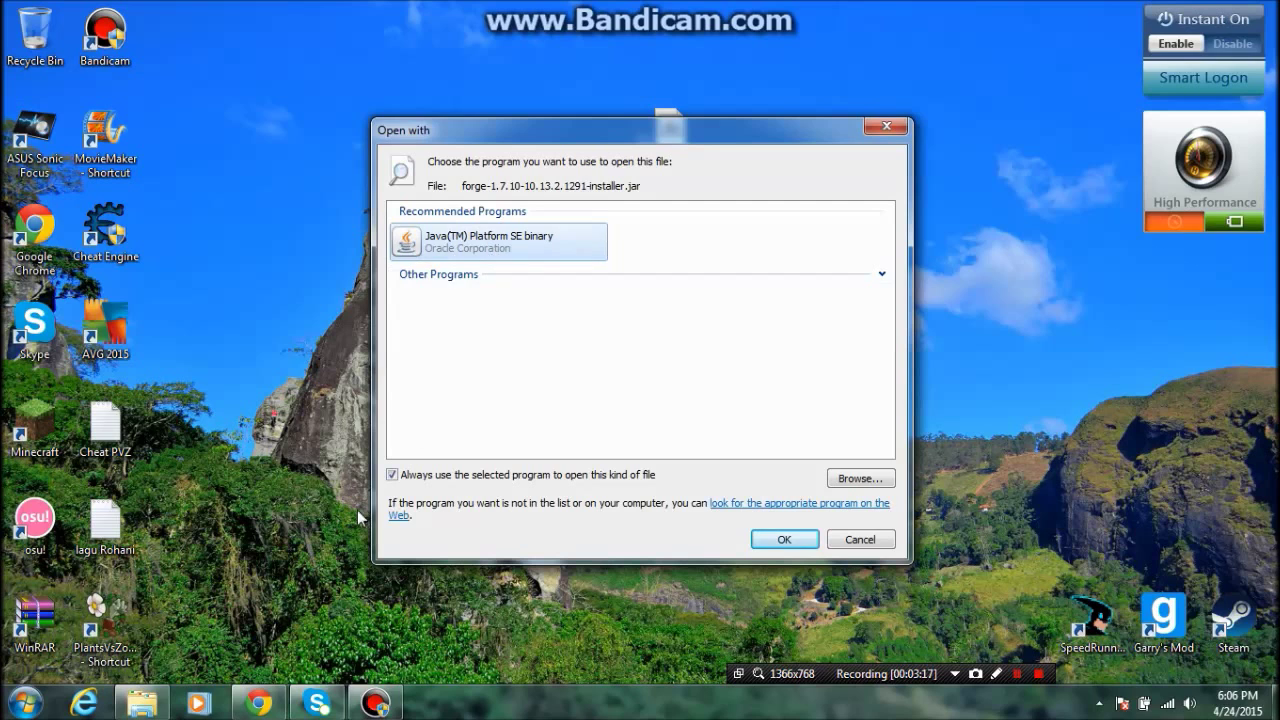
{"action": "left_click", "coordinate": [392, 476]}
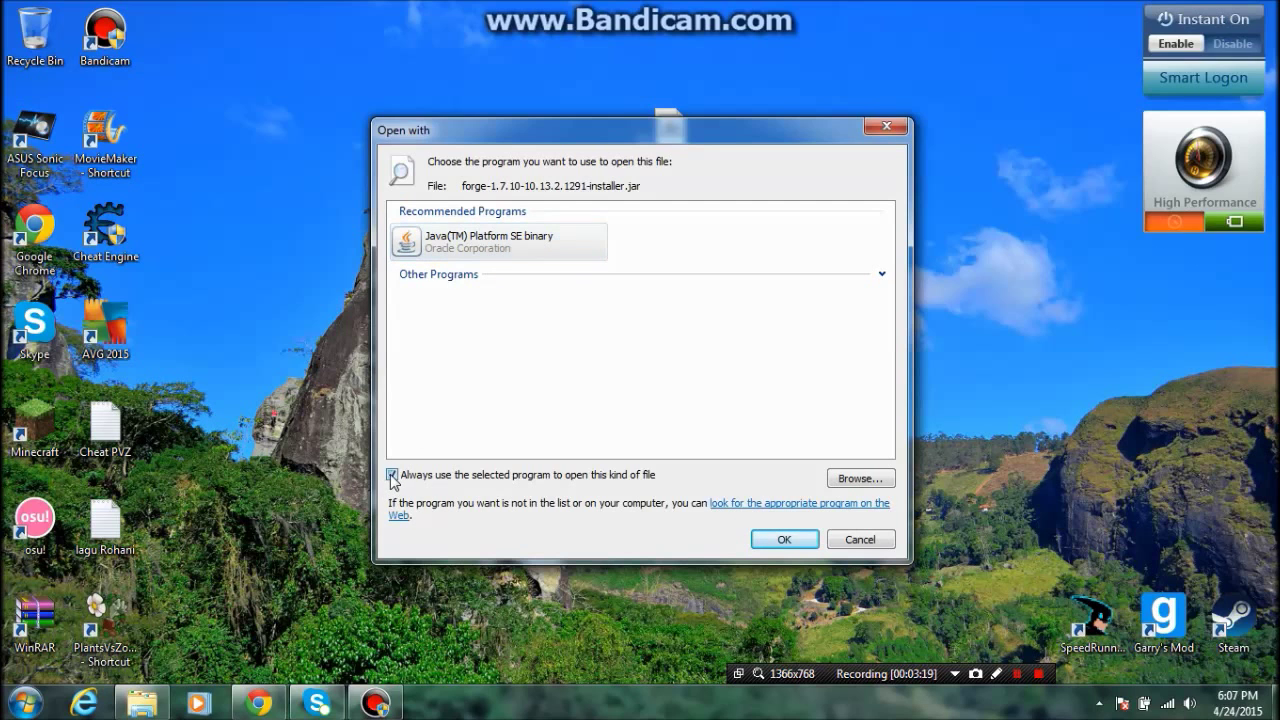
{"action": "left_click", "coordinate": [787, 539]}
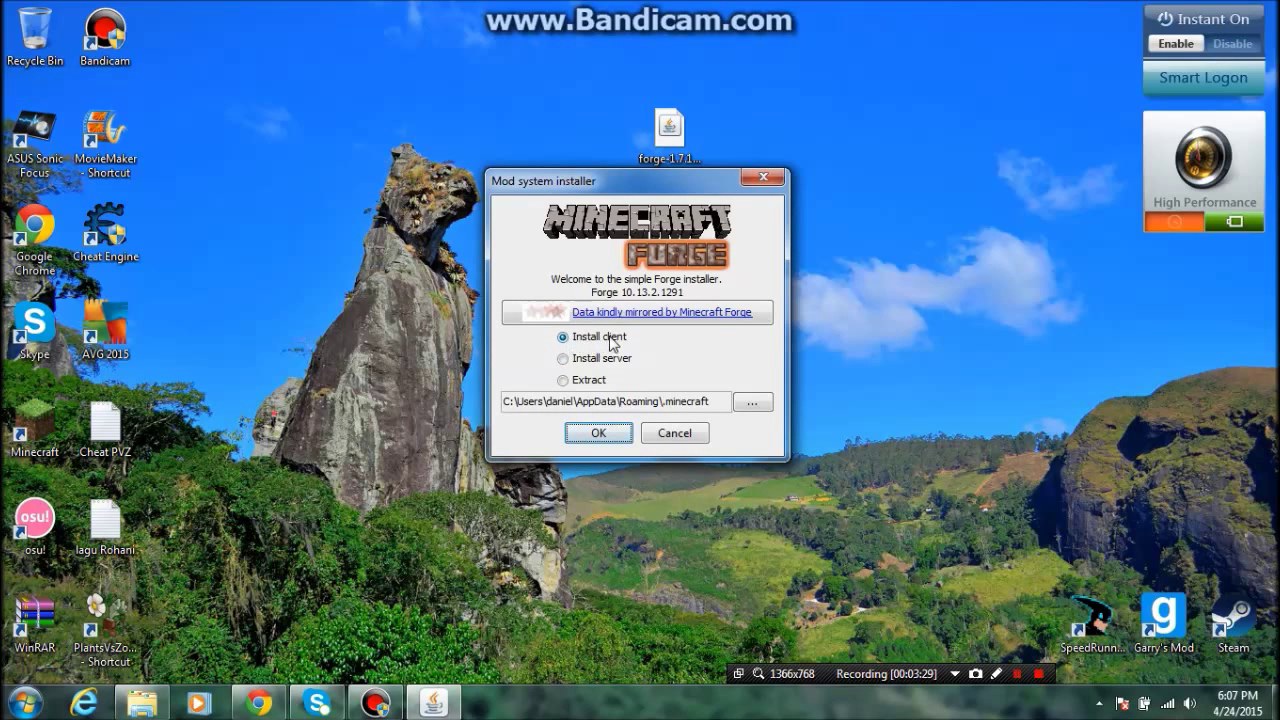
Install the Forge client into the .minecraft folder and dismiss the completion message
{"action": "left_click", "coordinate": [600, 433]}
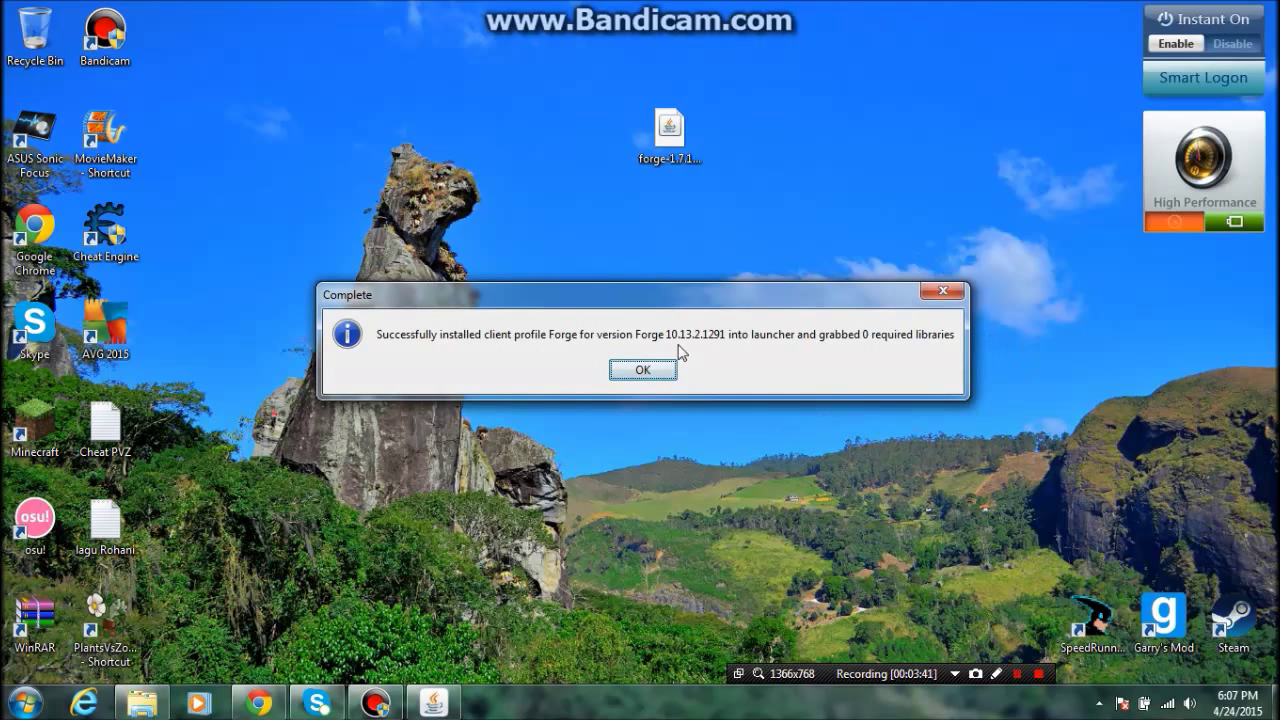
{"action": "left_click", "coordinate": [622, 368]}
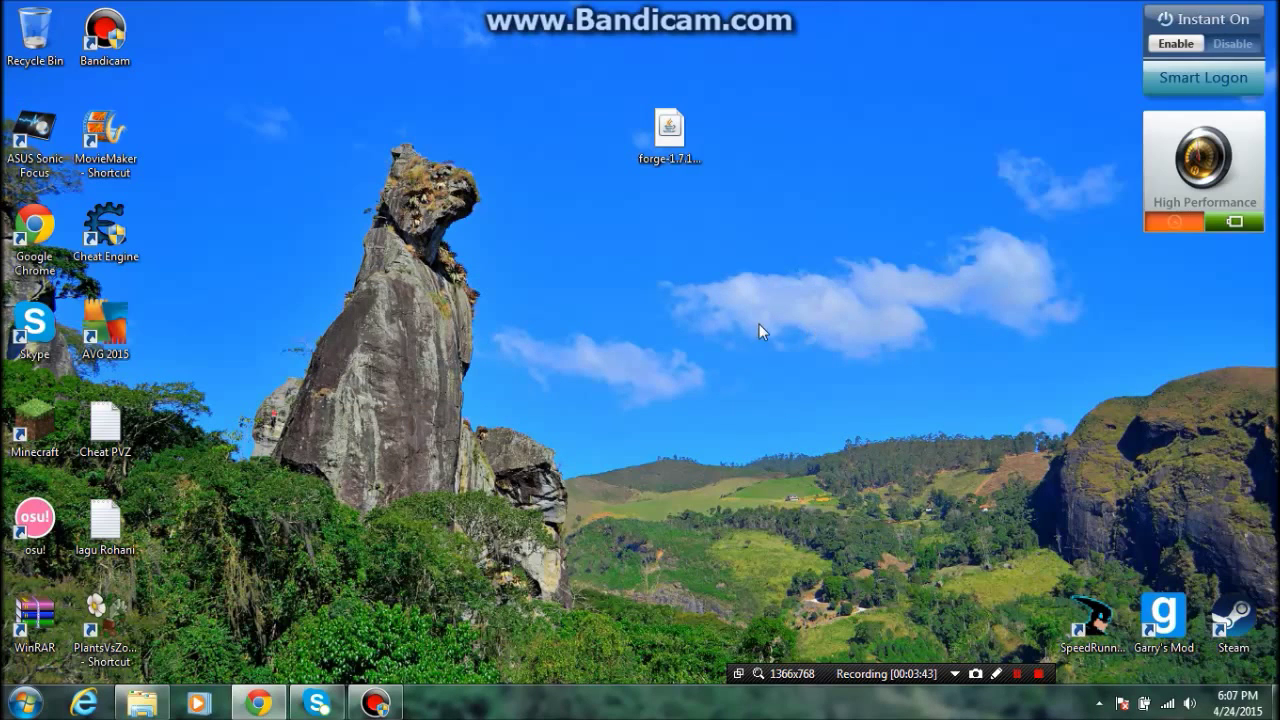
{"action": "left_click_drag", "start_coordinate": [440, 112], "coordinate": [408, 134]}
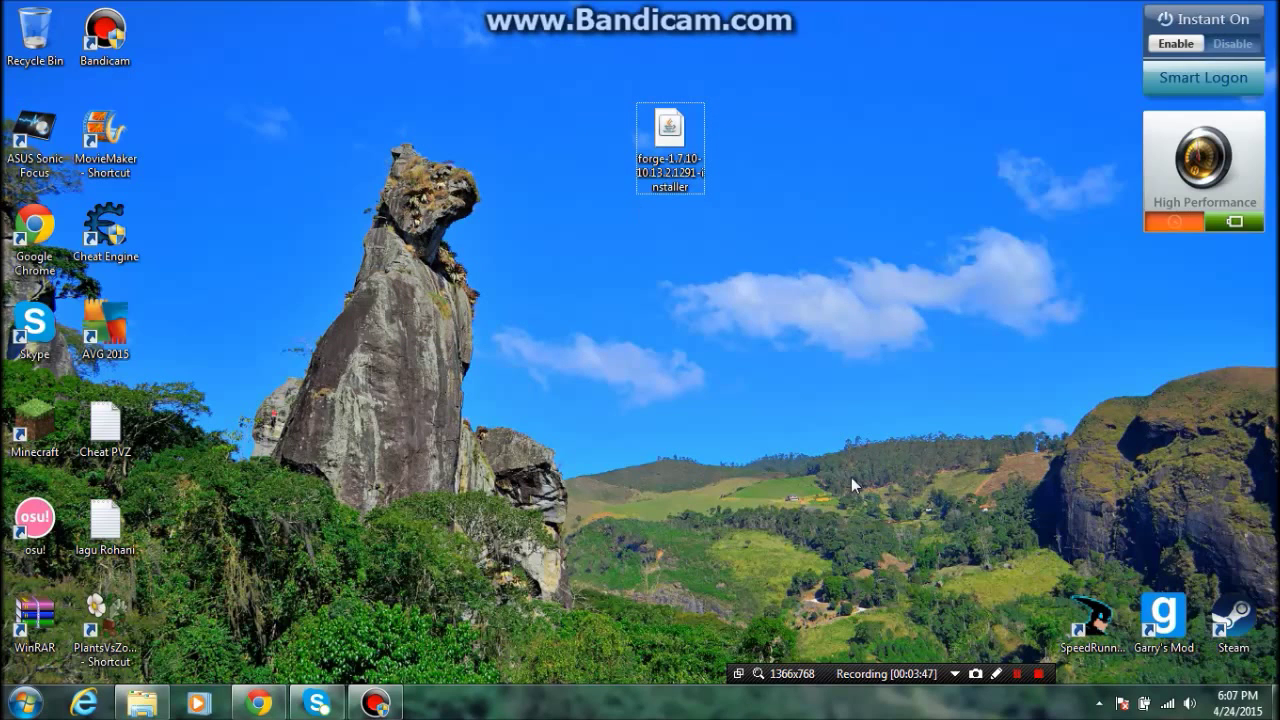
Start the Minecraft launcher from its desktop shortcut with a chosen graphics processor
{"action": "left_click", "coordinate": [40, 428]}
{"action": "right_click", "coordinate": [40, 428]}
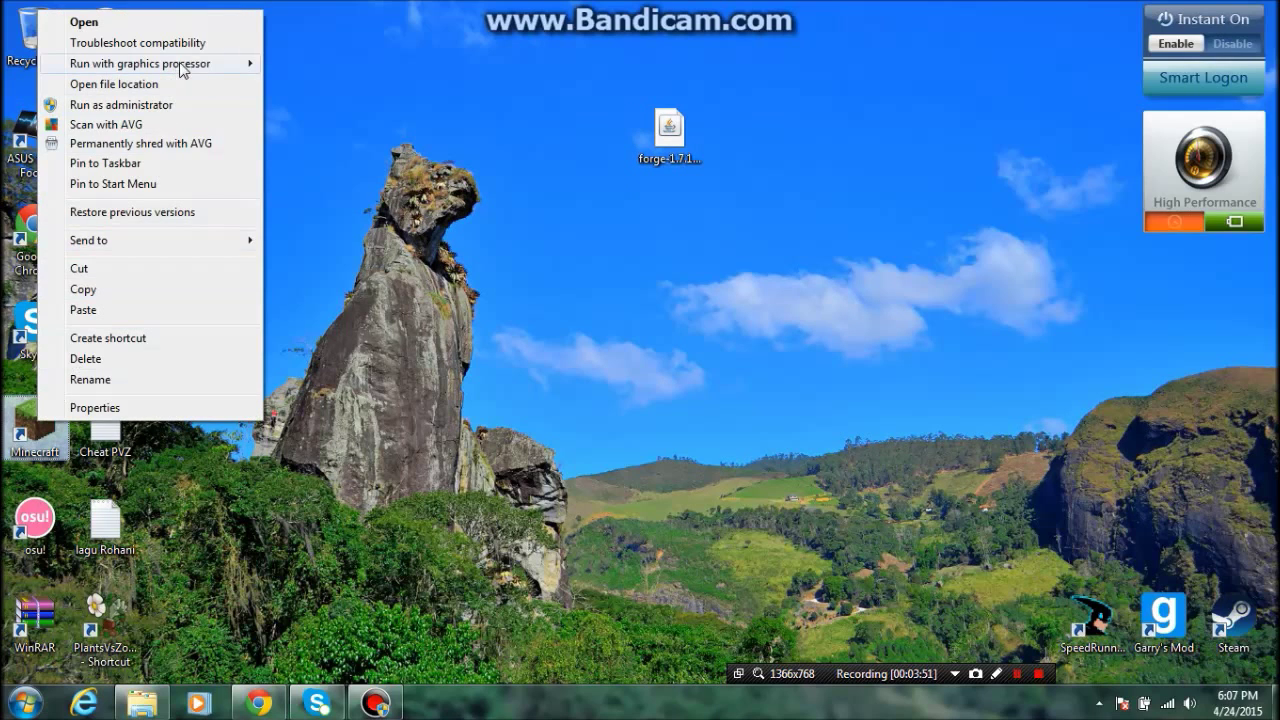
{"action": "mouse_move", "coordinate": [177, 63]}
{"action": "left_click", "coordinate": [318, 66]}
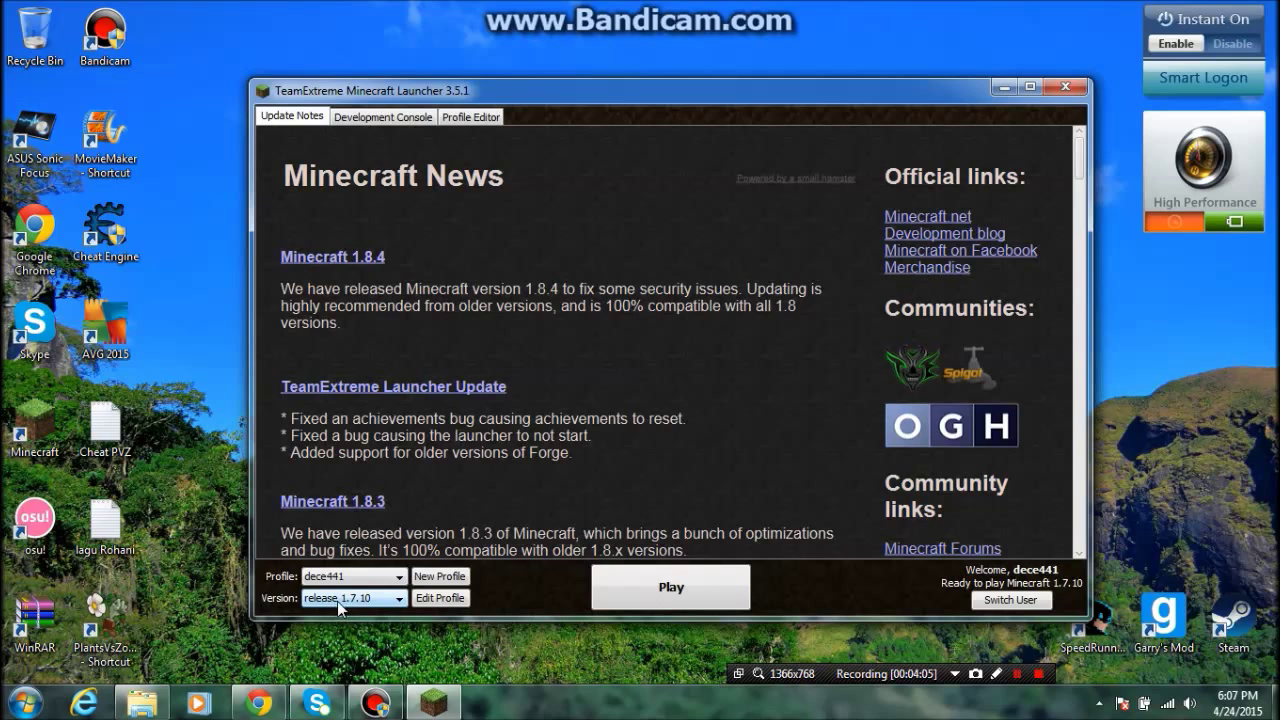
Choose version release 1.7.10-Forge10.13.2.1291 in the Minecraft launcher and save the profile with it
{"action": "left_click", "coordinate": [340, 598]}
{"action": "scroll", "coordinate": [355, 578], "scroll_direction": "down", "scroll_amount": 10}
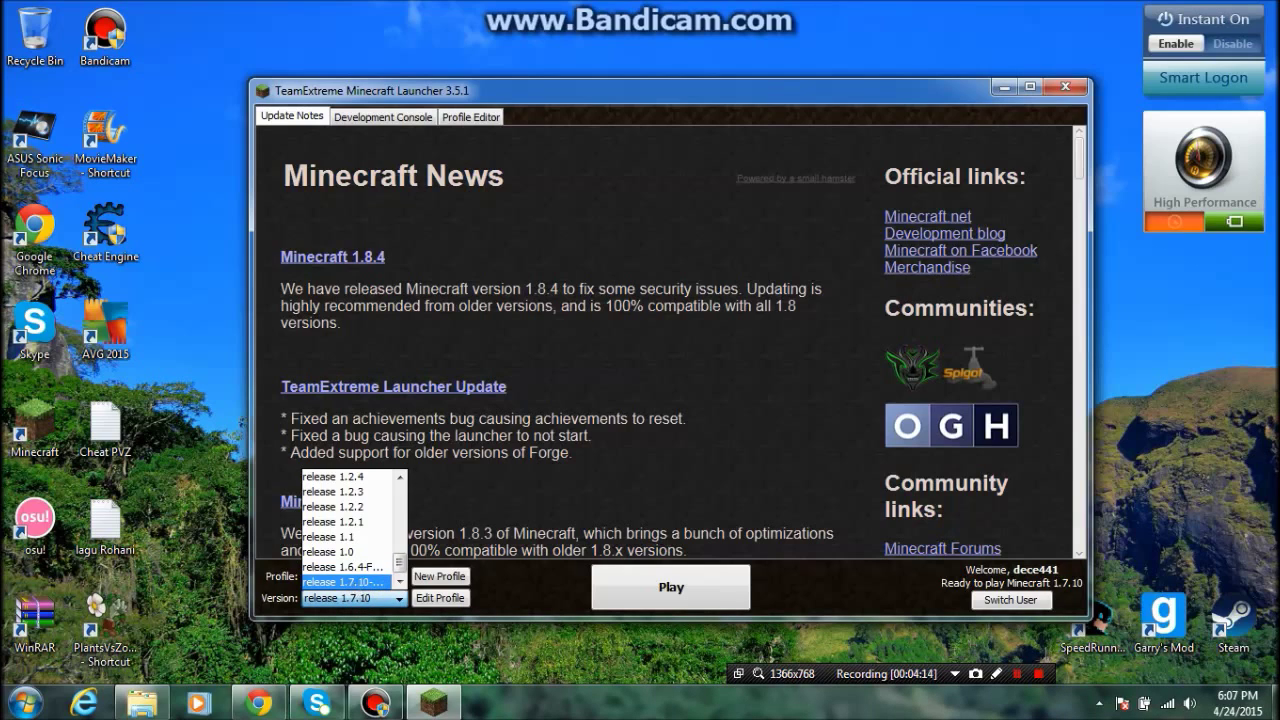
{"action": "left_click", "coordinate": [350, 582]}
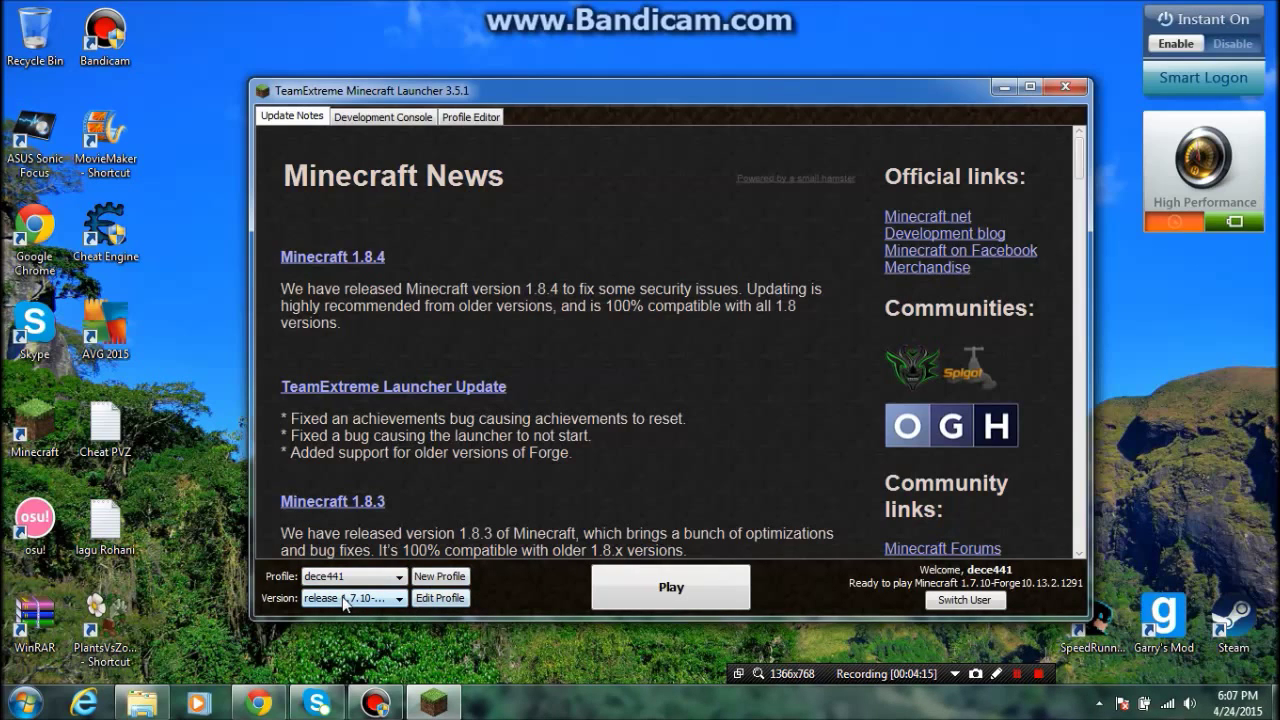
{"action": "left_click", "coordinate": [440, 598]}
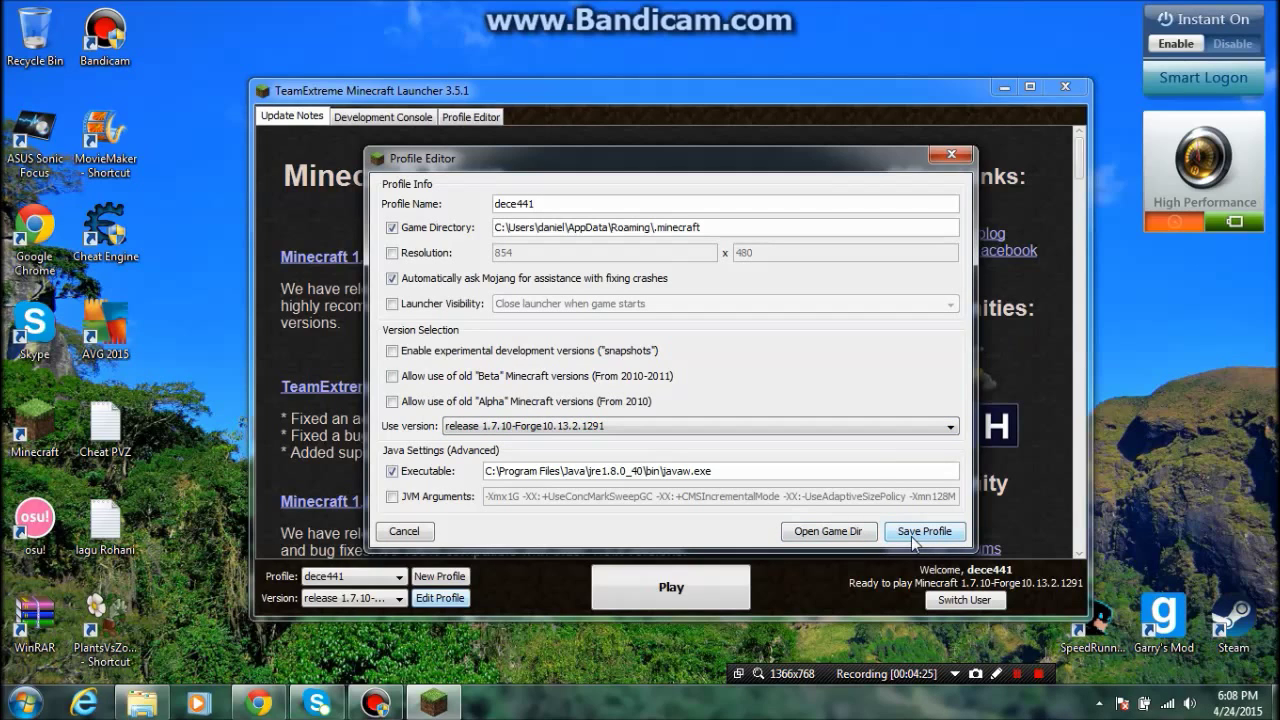
{"action": "left_click", "coordinate": [913, 541]}
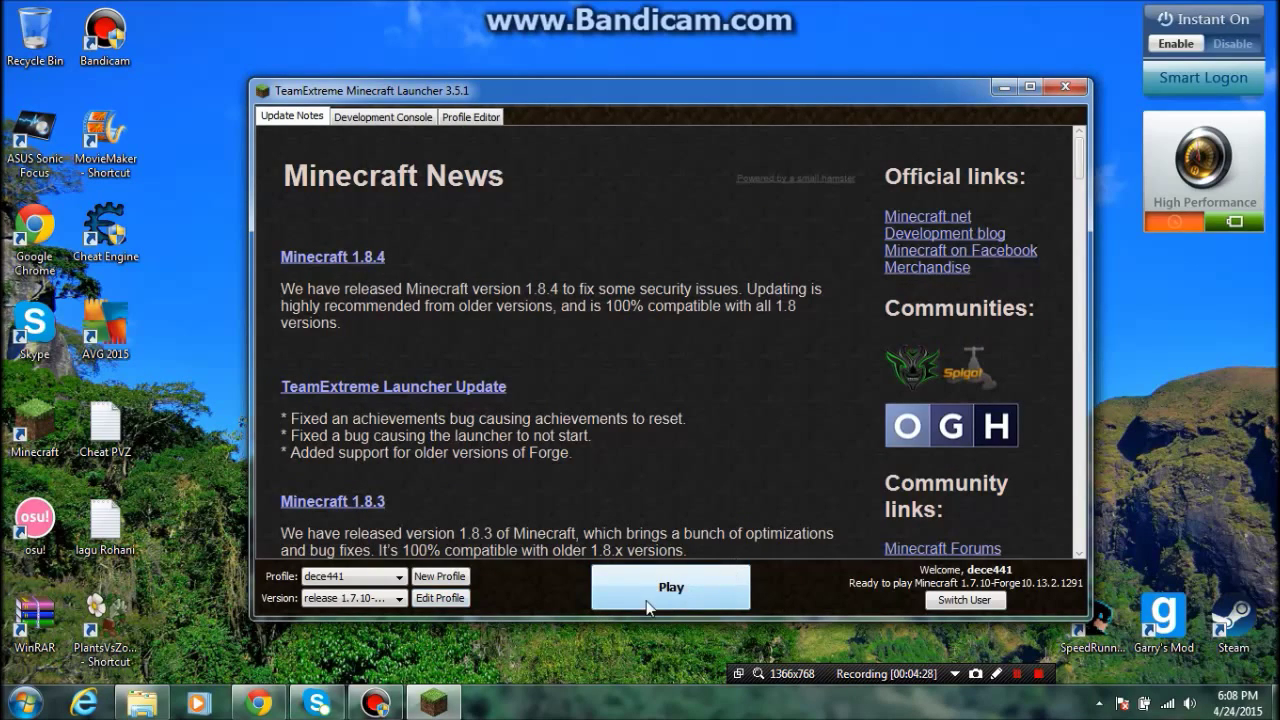
Run Minecraft once with the Forge version up to its main menu and quit the game
{"action": "left_click", "coordinate": [678, 589]}
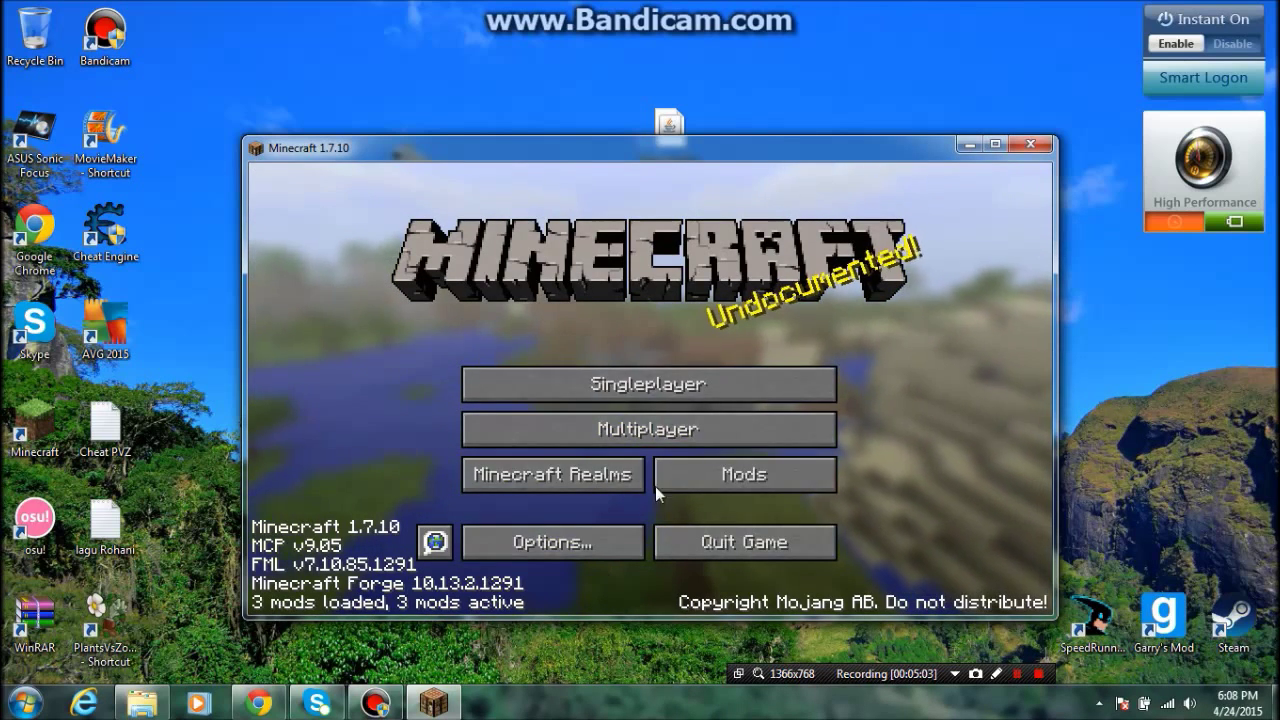
{"action": "left_click", "coordinate": [712, 540]}
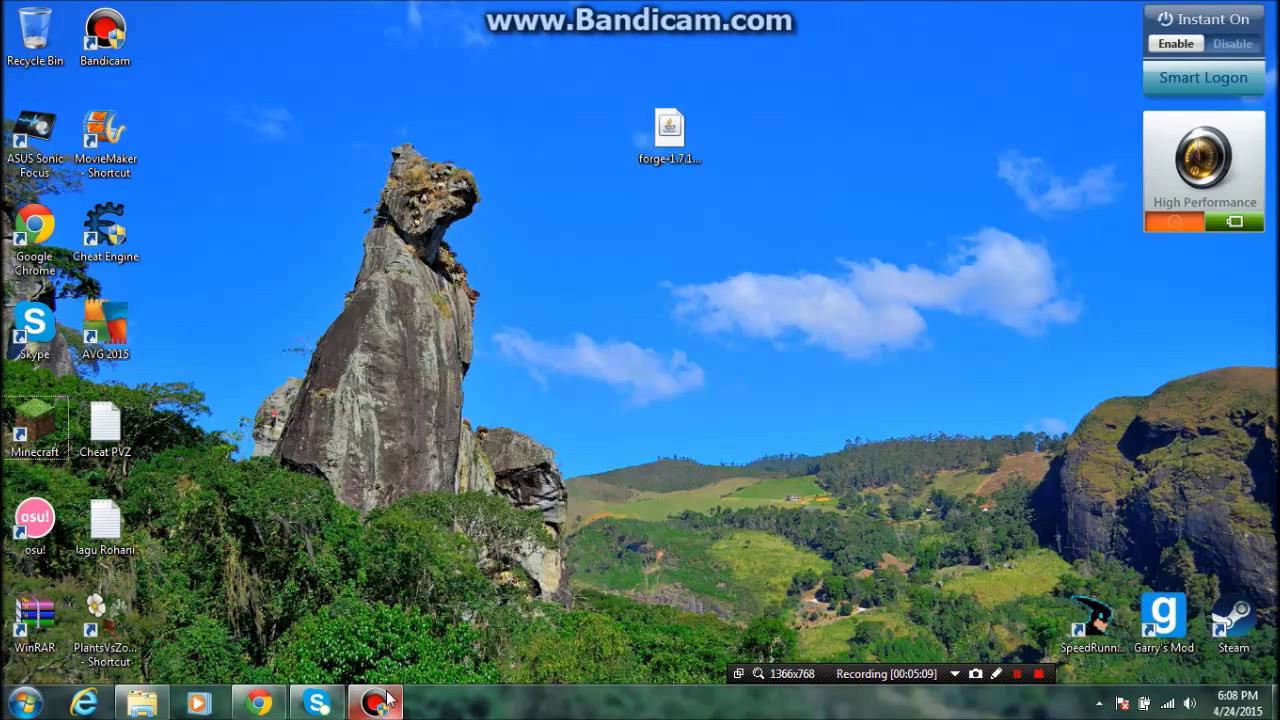
Switch to Chrome and download [1.7.10]DamageIndicatorsMod-3.2.3.jar past the AdF.ly advertisement, keeping the file and closing the ad page
{"action": "mouse_move", "coordinate": [258, 703]}
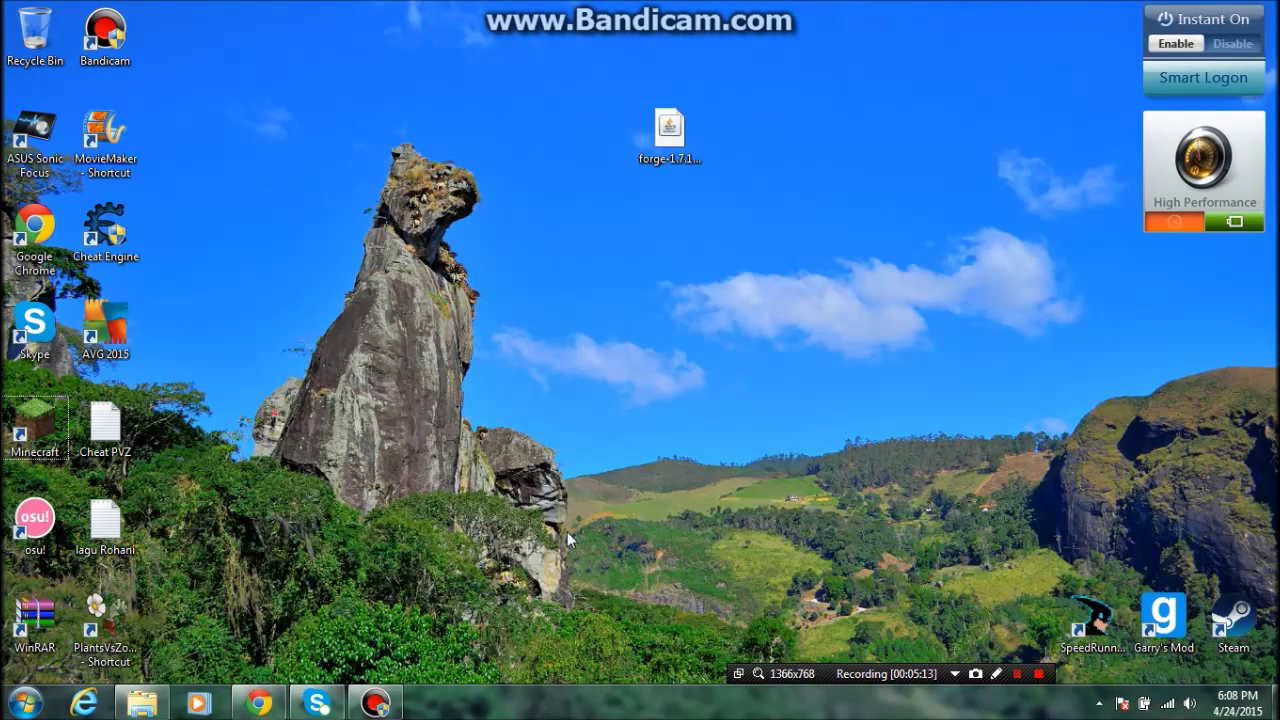
{"action": "left_click", "coordinate": [258, 703]}
{"action": "left_click", "coordinate": [230, 12]}
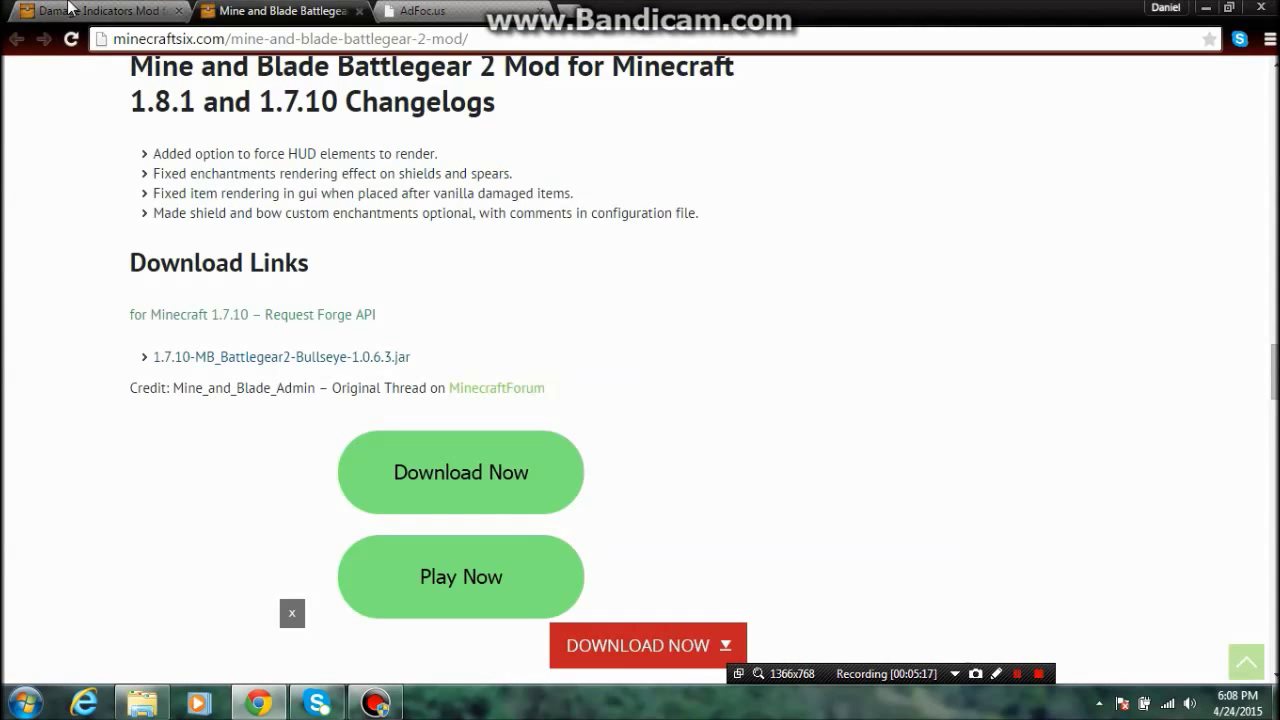
{"action": "left_click", "coordinate": [68, 8]}
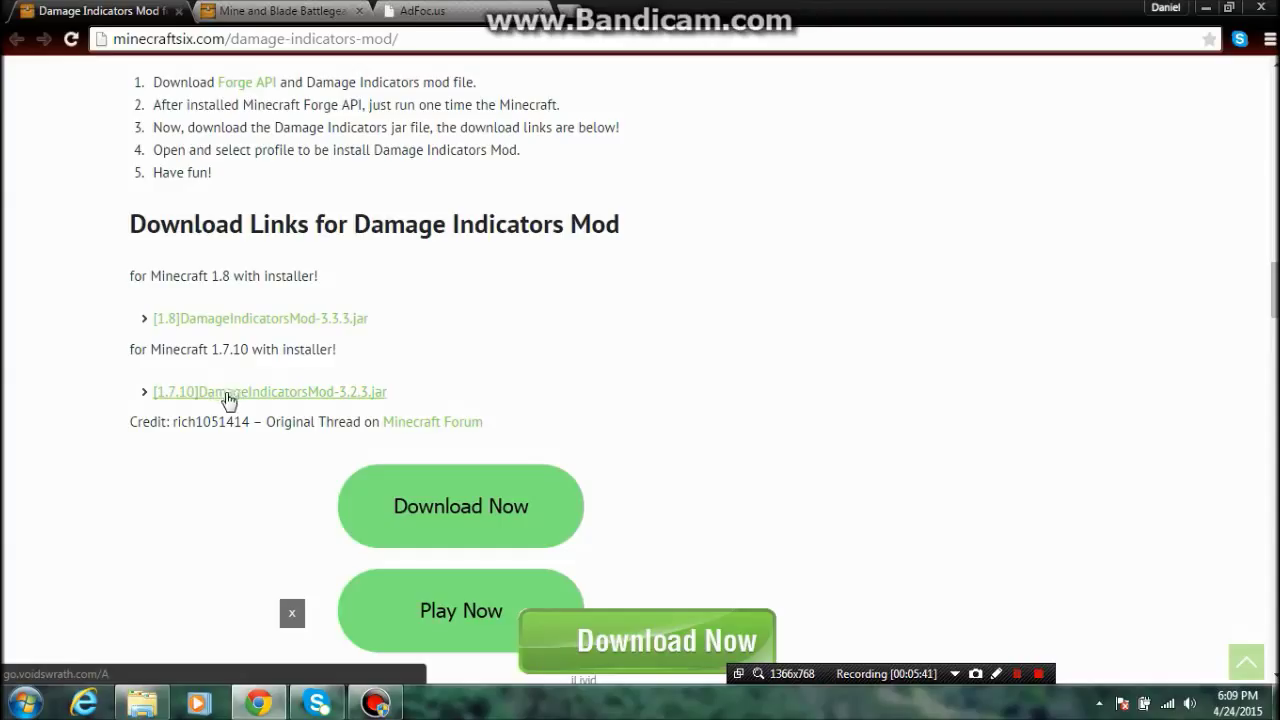
{"action": "left_click", "coordinate": [222, 396]}
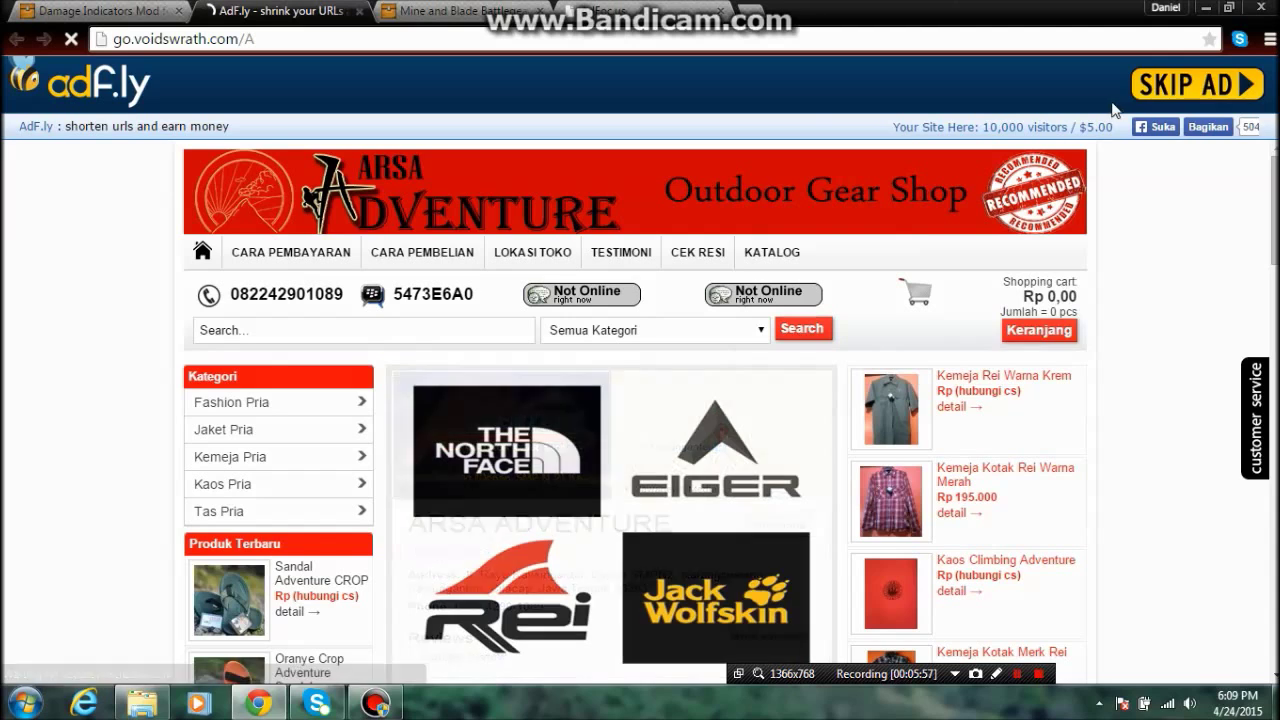
{"action": "left_click", "coordinate": [1160, 90]}
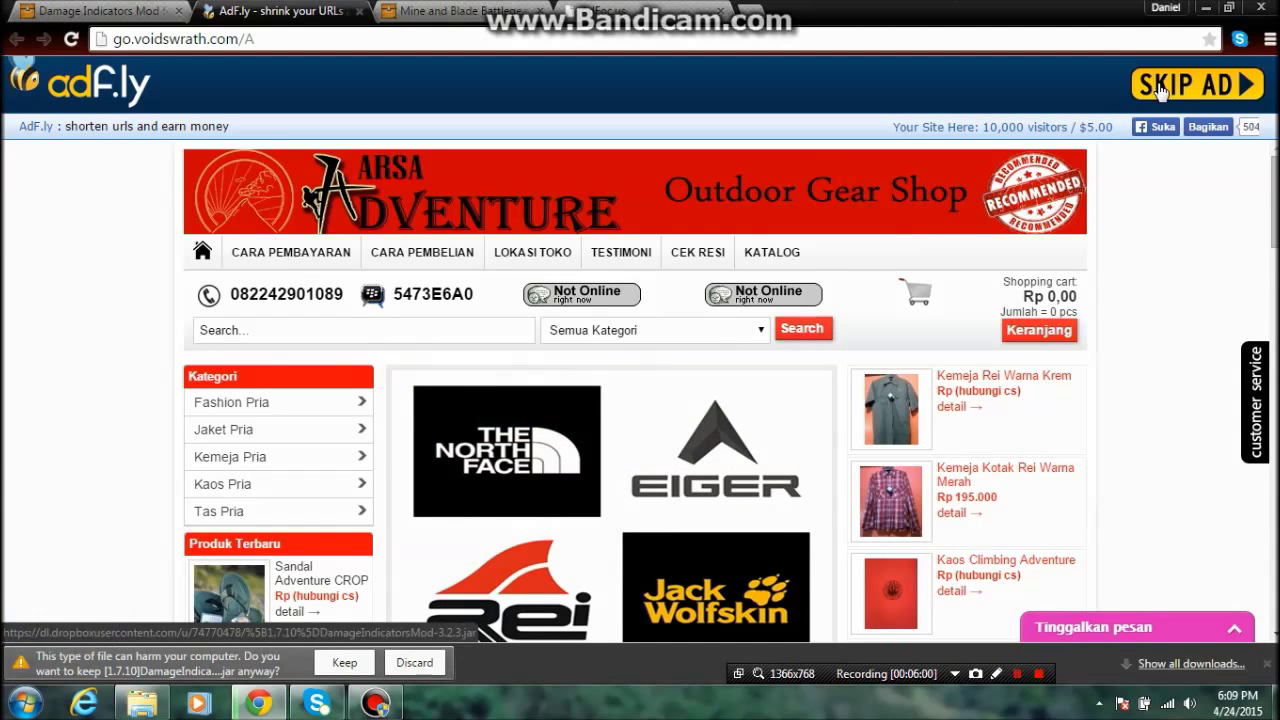
{"action": "left_click", "coordinate": [343, 662]}
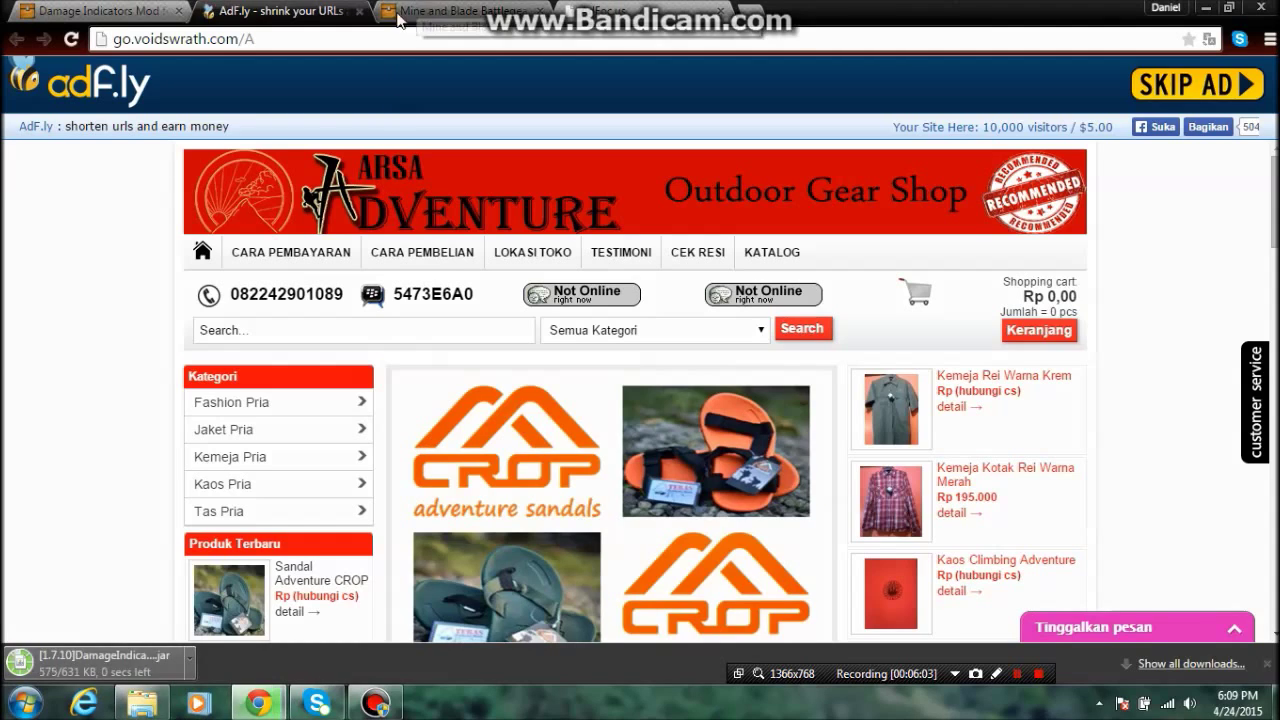
{"action": "left_click", "coordinate": [359, 11]}
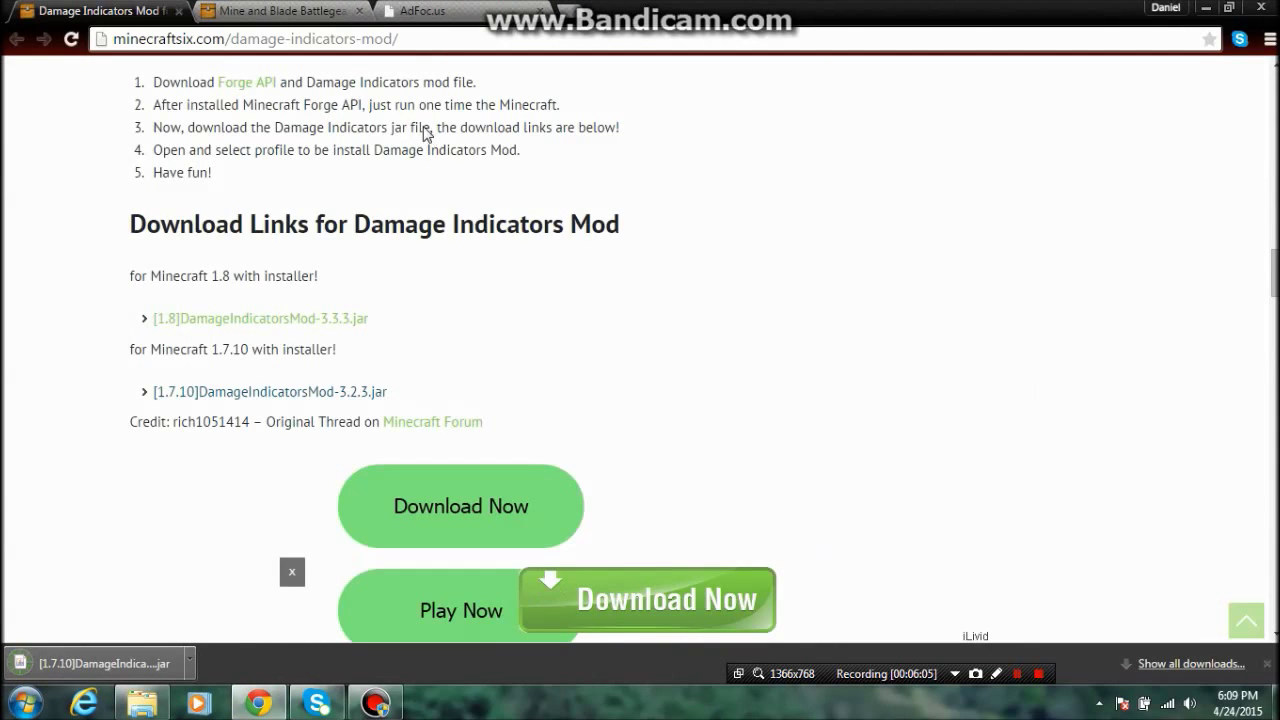
Download 1.7.10-MB_Battlegear2-Bullseye-1.0.6.3.jar from the Mine and Blade Battlegear 2 page and keep the file
{"action": "left_click", "coordinate": [280, 11]}
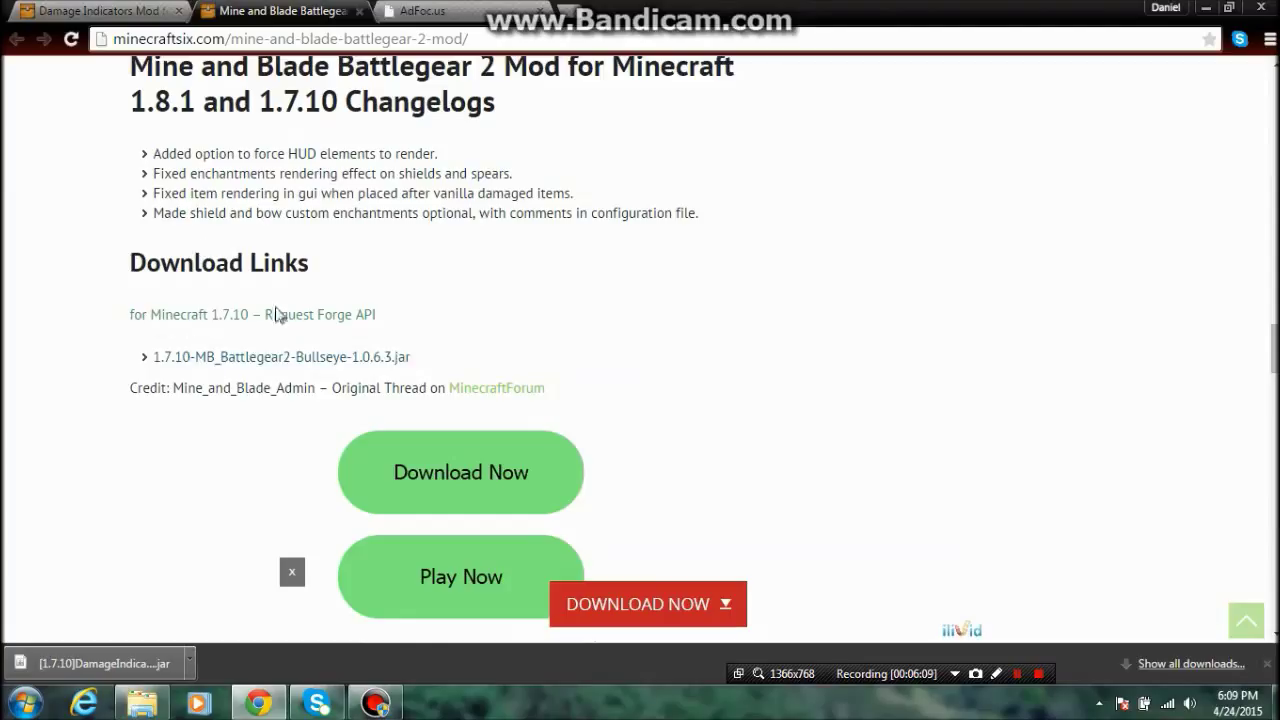
{"action": "left_click", "coordinate": [210, 360]}
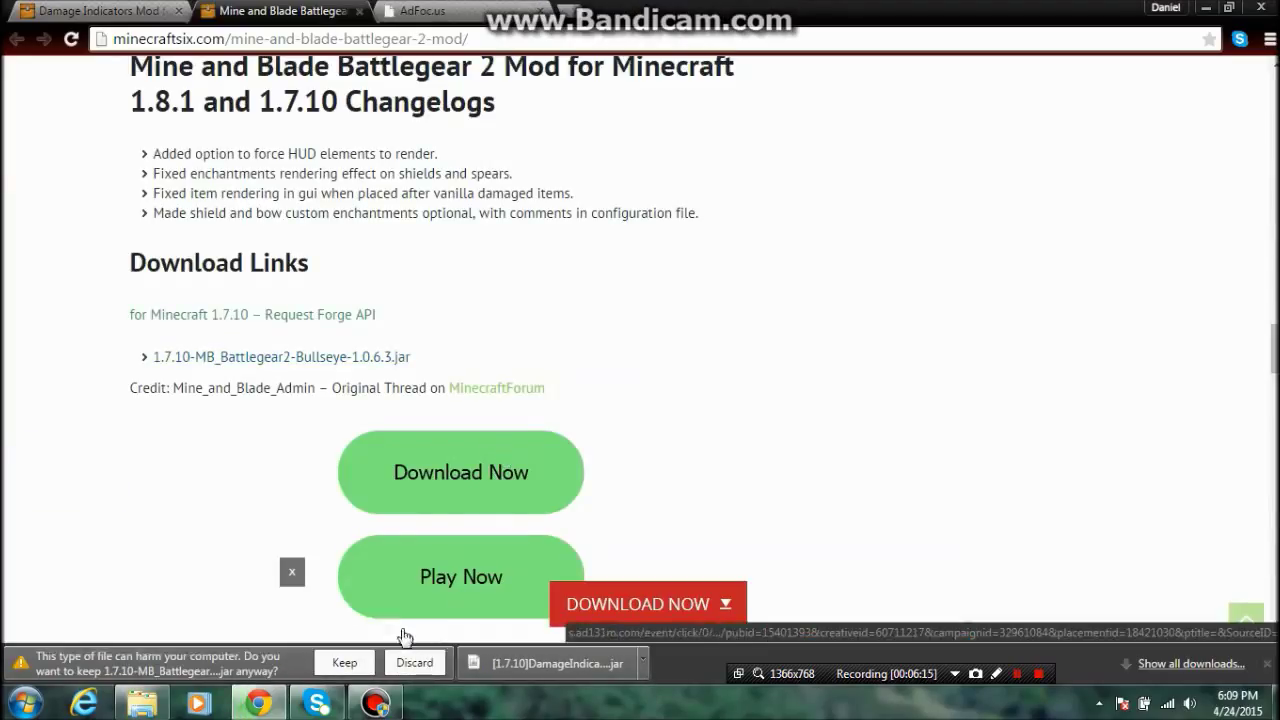
{"action": "left_click", "coordinate": [345, 666]}
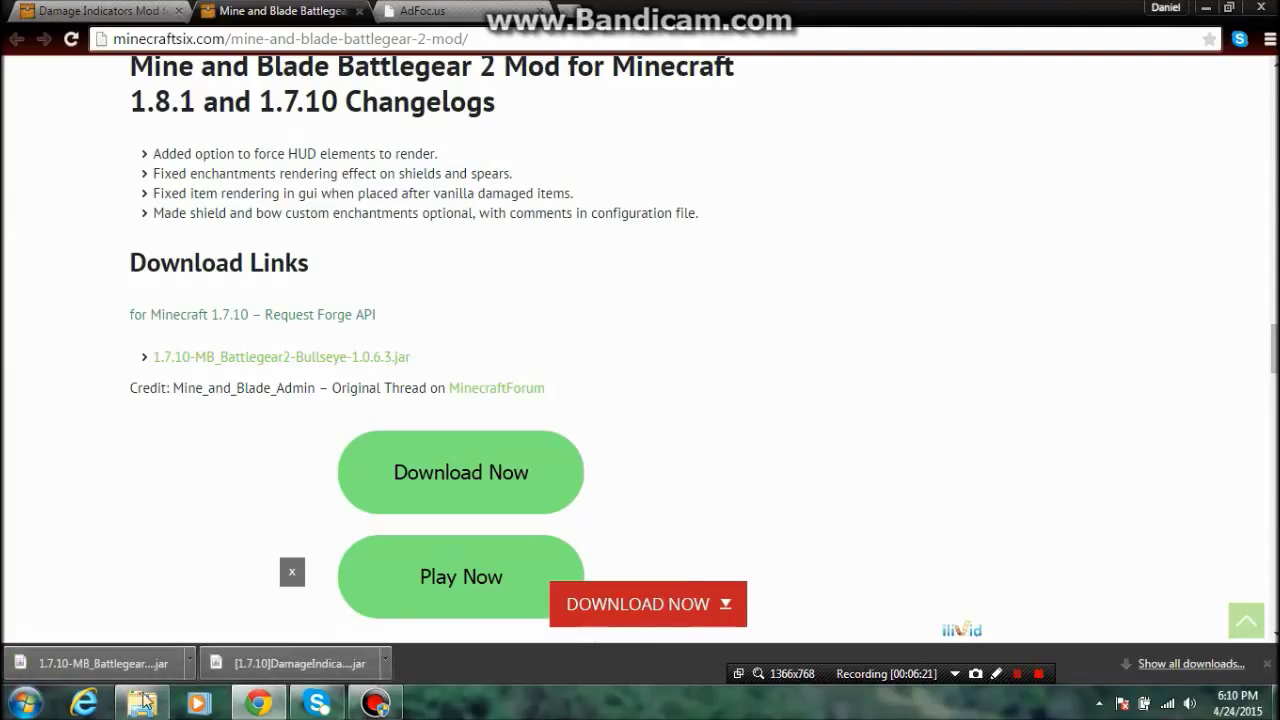
Move both downloaded mod jar files from the Downloads folder to the desktop and close the folder window
{"action": "left_click", "coordinate": [143, 704]}
{"action": "left_click_drag", "start_coordinate": [489, 440], "coordinate": [518, 130]}
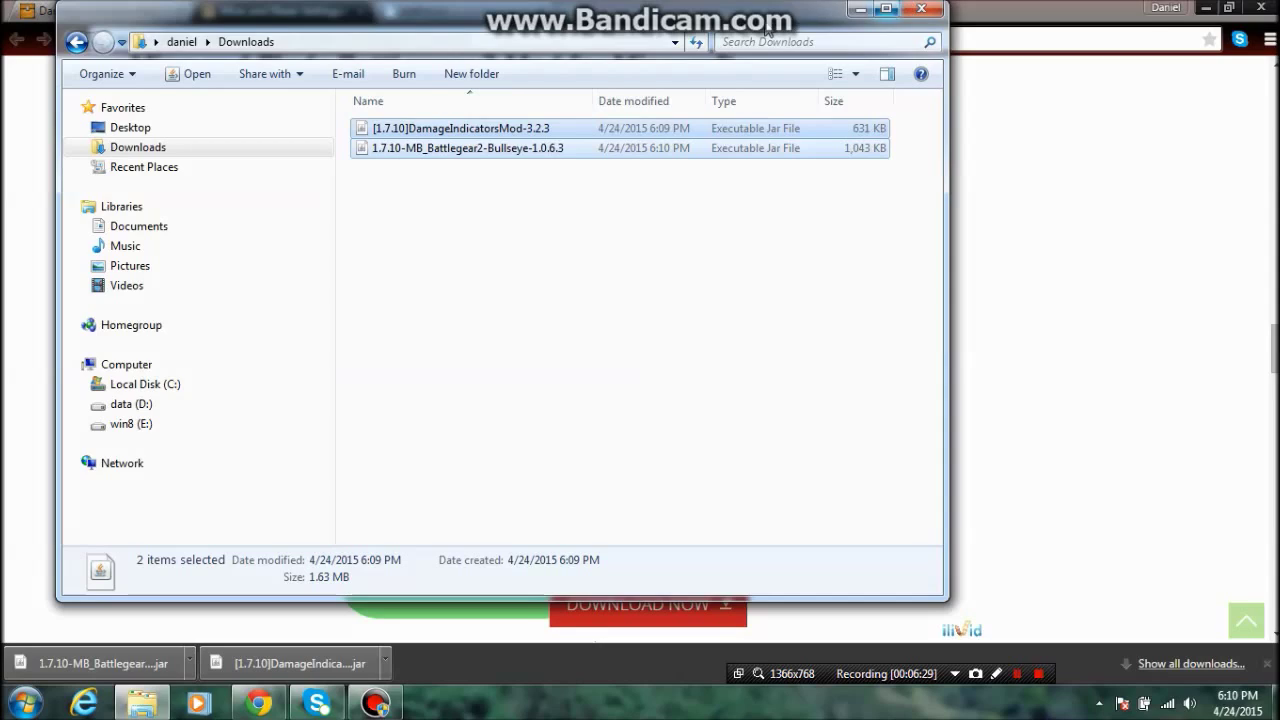
{"action": "left_click", "coordinate": [1206, 8]}
{"action": "left_click_drag", "start_coordinate": [578, 13], "coordinate": [1093, 62]}
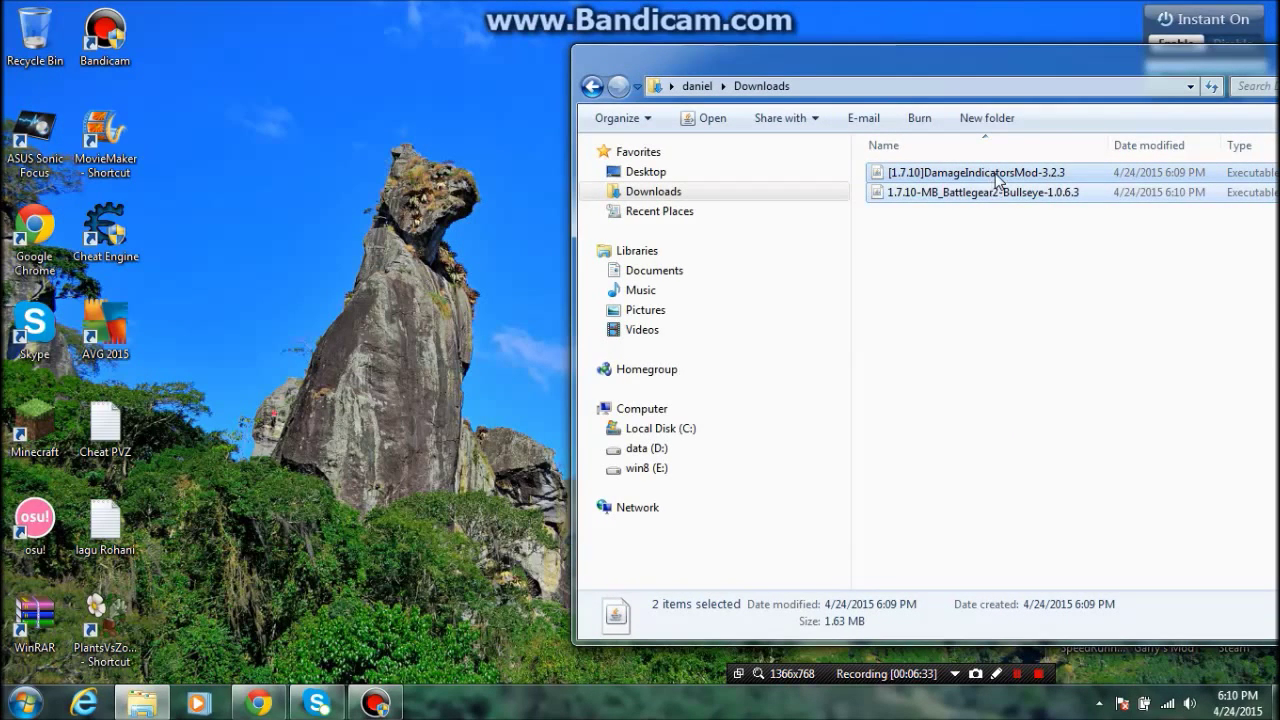
{"action": "left_click_drag", "start_coordinate": [997, 180], "coordinate": [495, 200]}
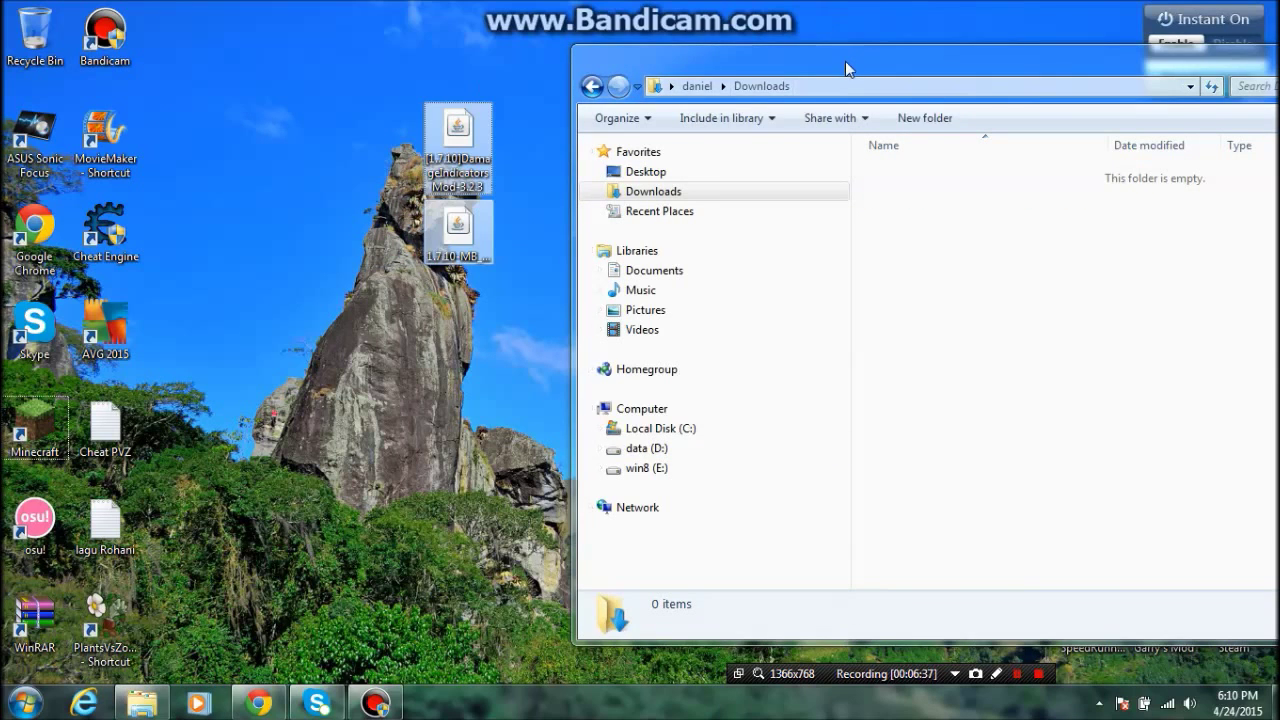
{"action": "left_click_drag", "start_coordinate": [845, 61], "coordinate": [548, 22]}
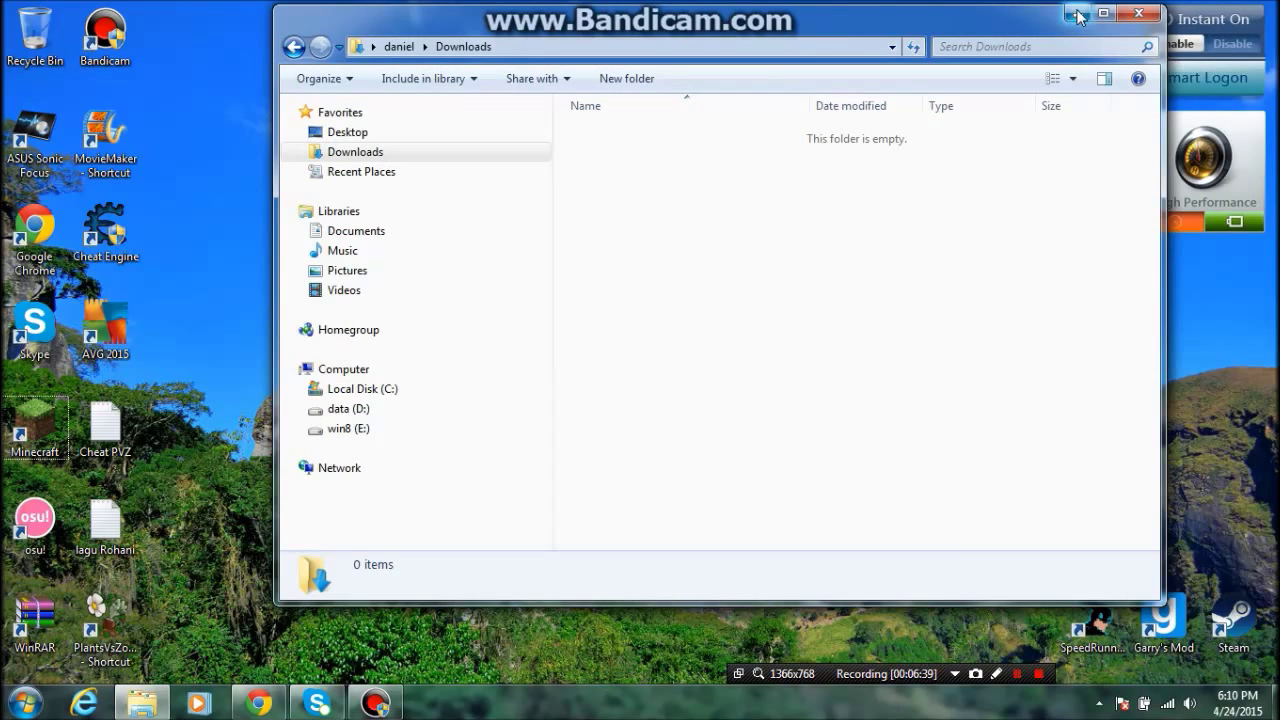
{"action": "left_click", "coordinate": [1139, 14]}
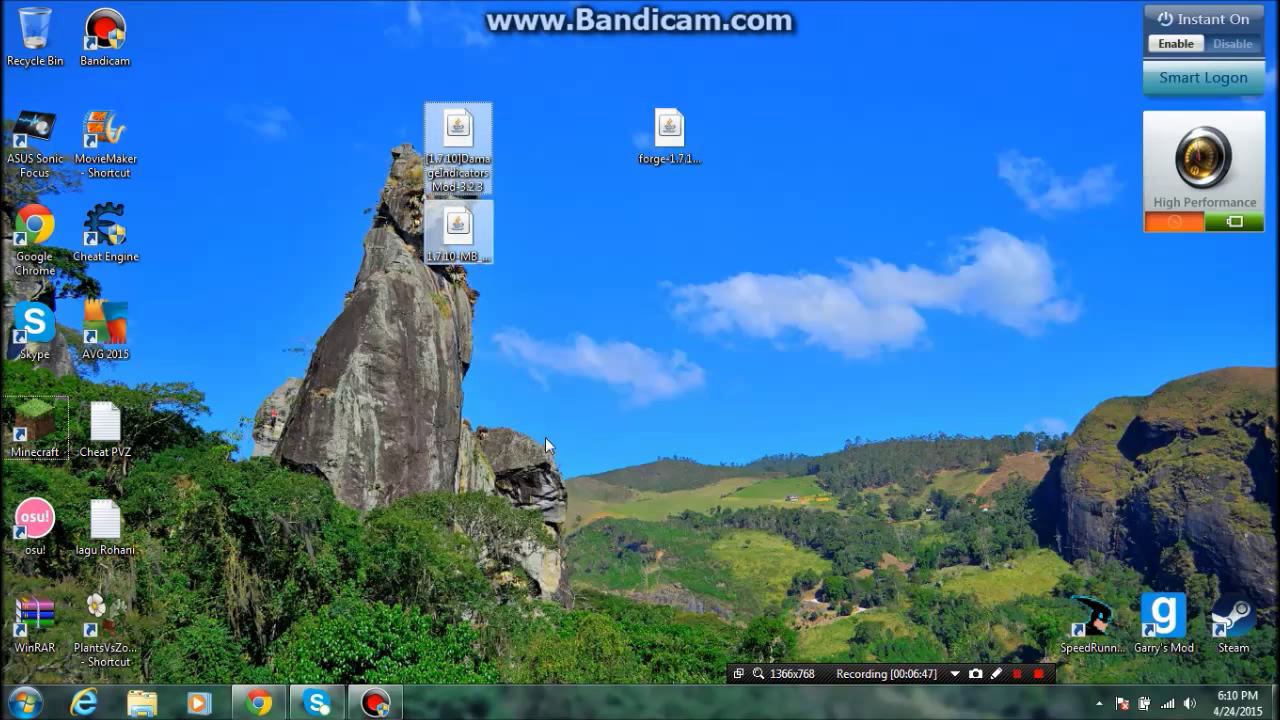
Go to the %appdata% location and open the .minecraft folder in Roaming
{"action": "left_click", "coordinate": [26, 702]}
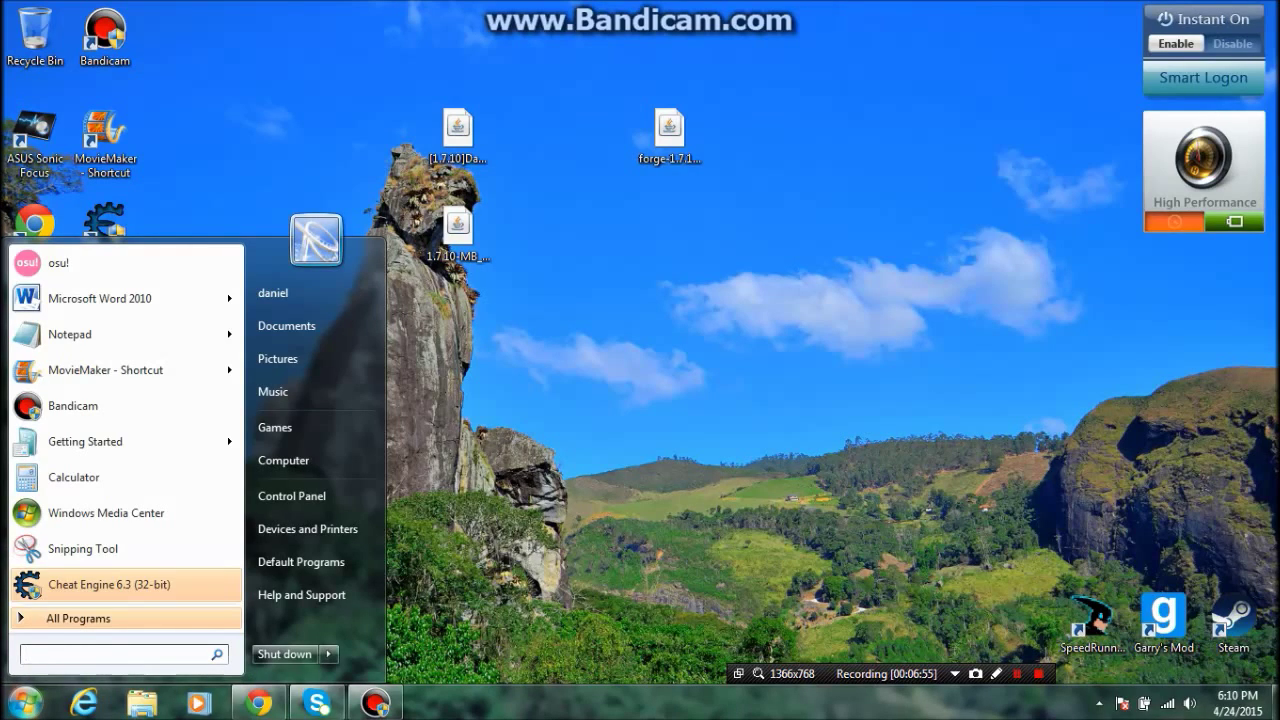
{"action": "type", "text": "%"}
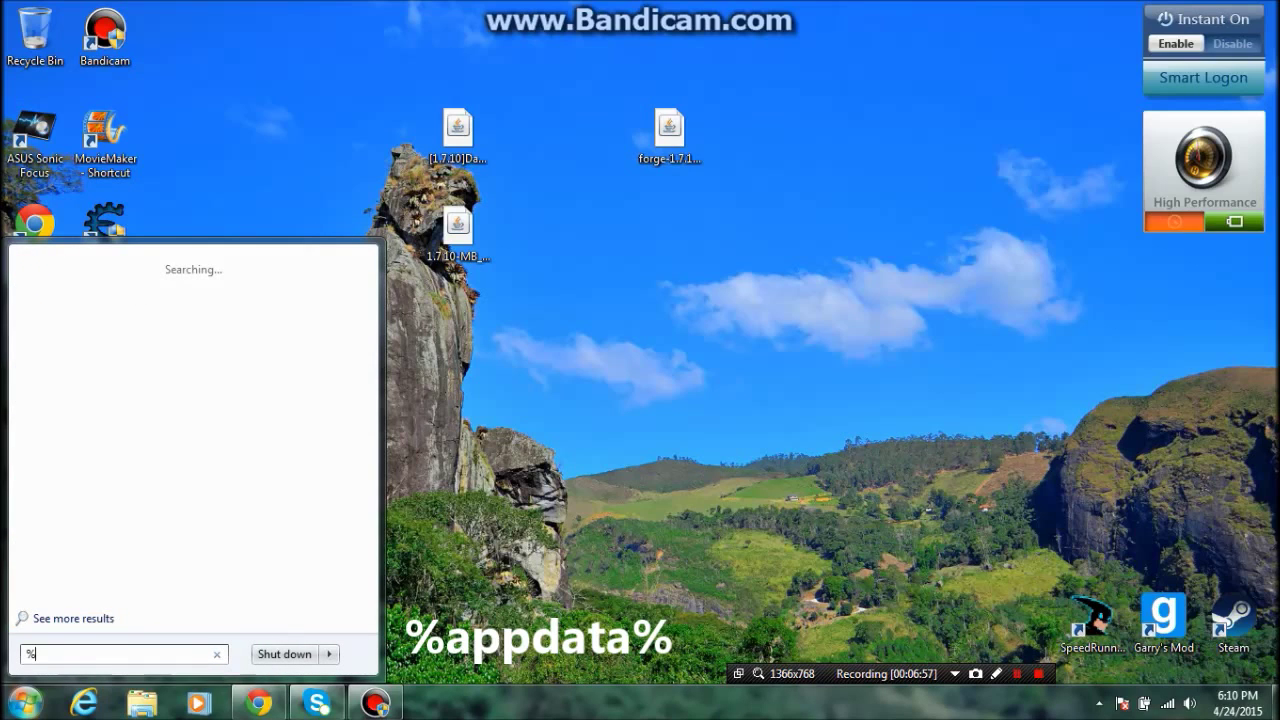
{"action": "type", "text": "app"}
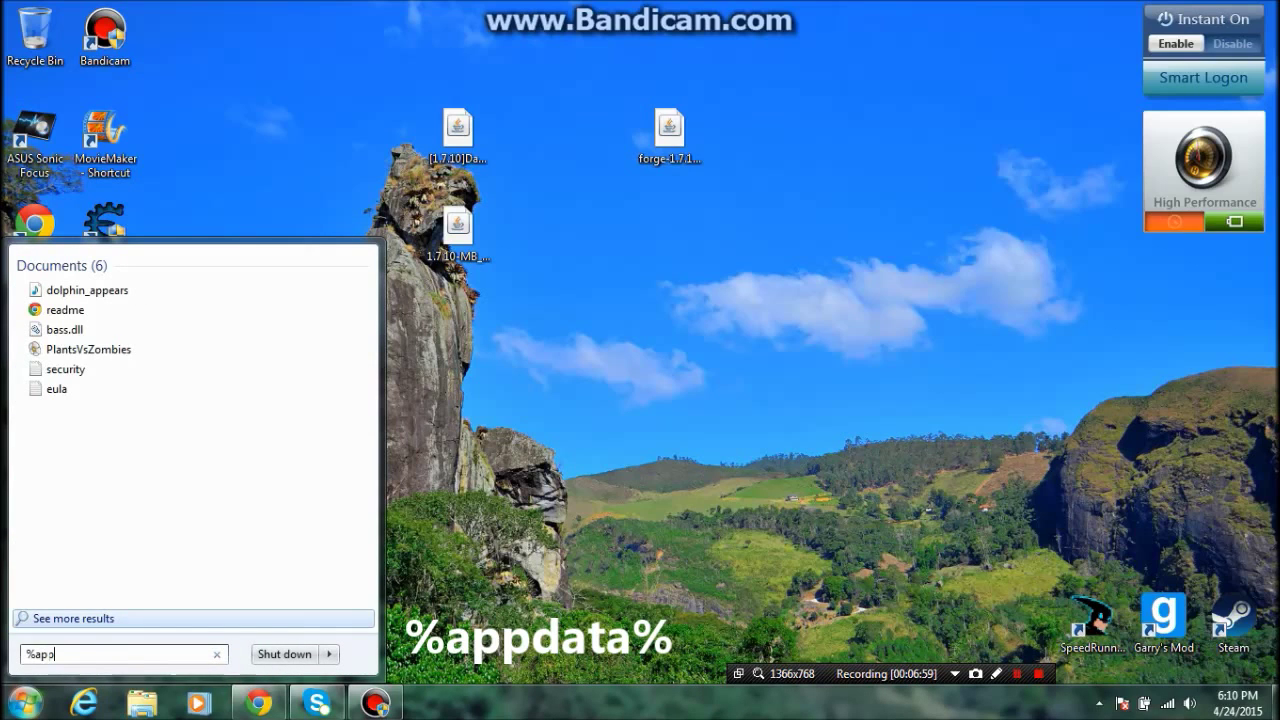
{"action": "type", "text": "data%"}
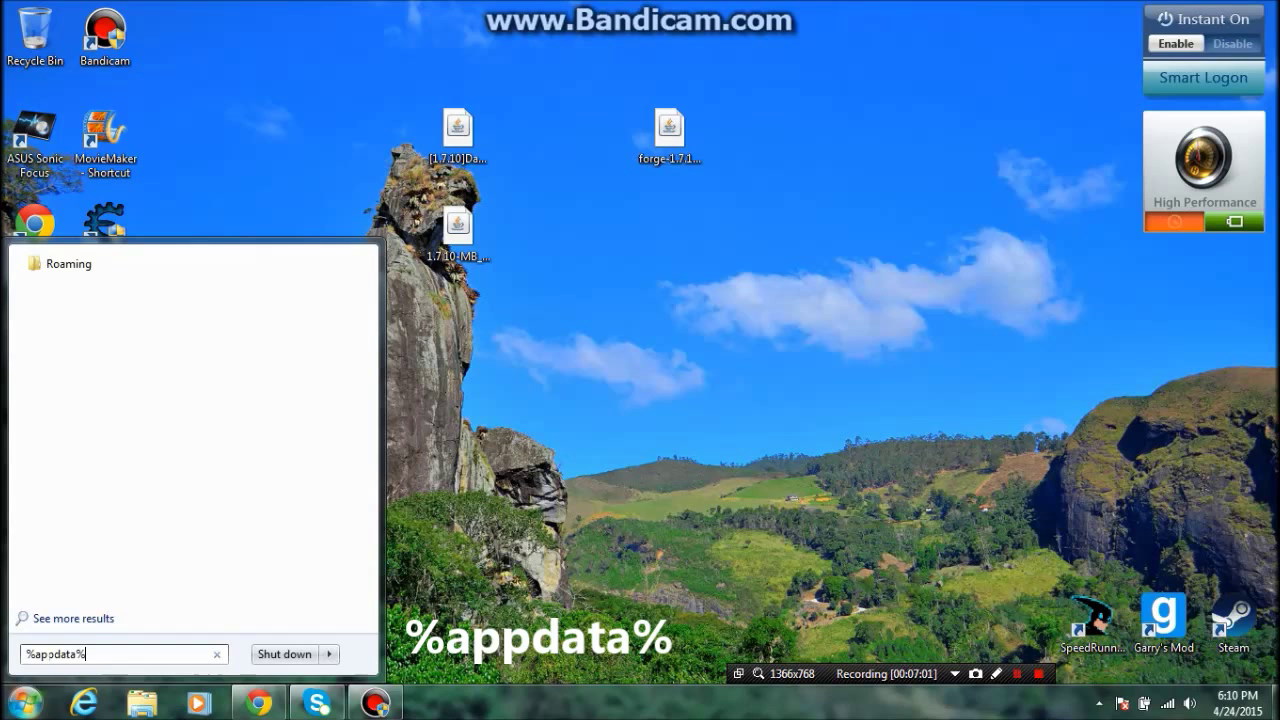
{"action": "key", "text": "Return"}
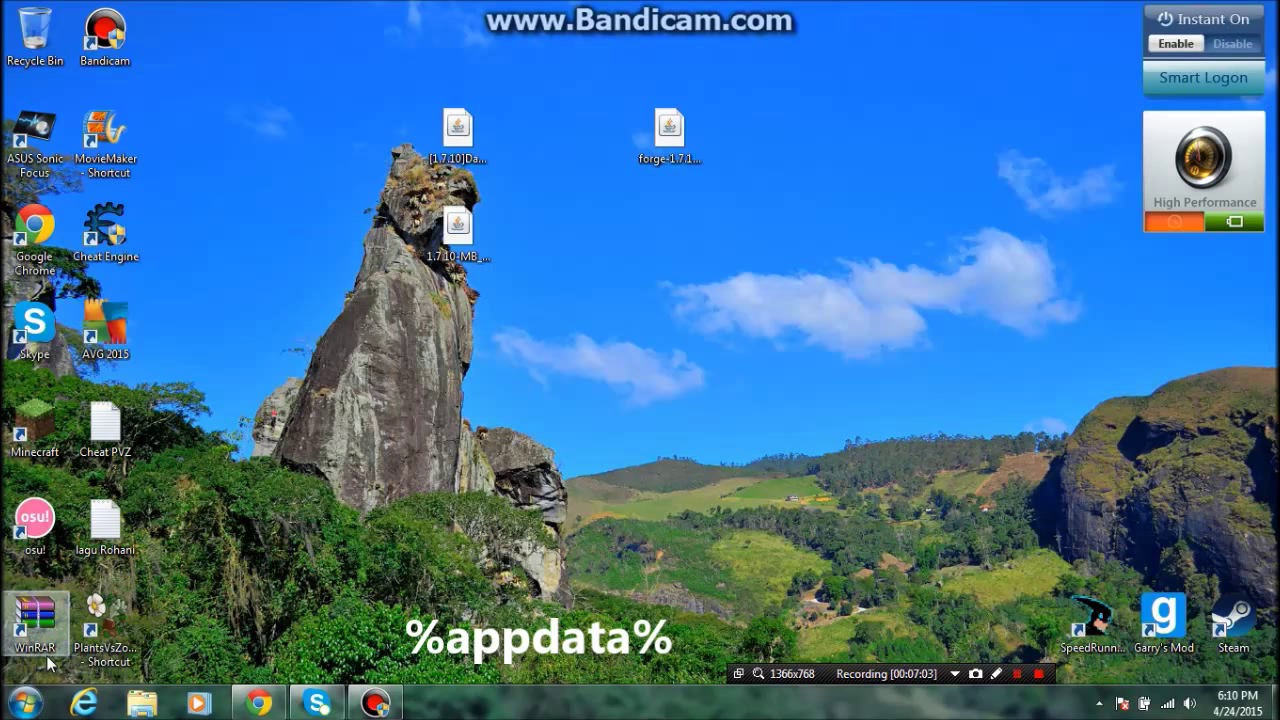
{"action": "left_click", "coordinate": [612, 132]}
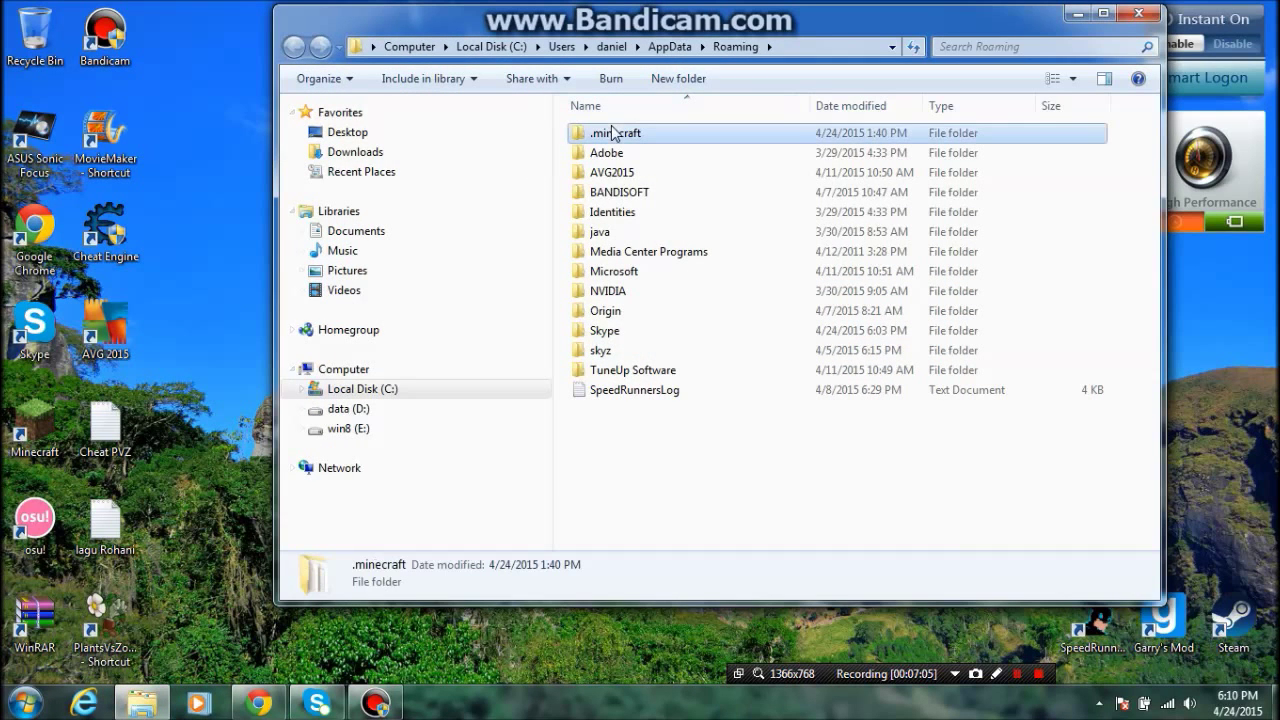
{"action": "double_click", "coordinate": [616, 141]}
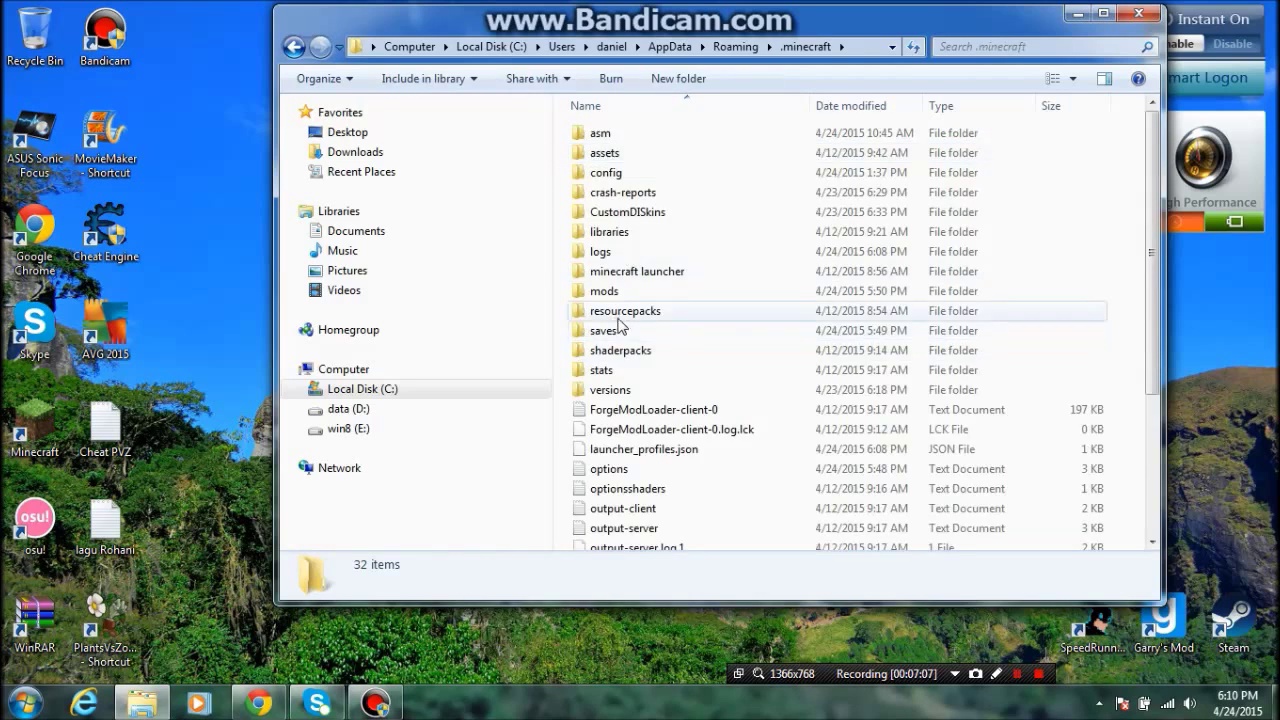
{"action": "left_click", "coordinate": [600, 294]}
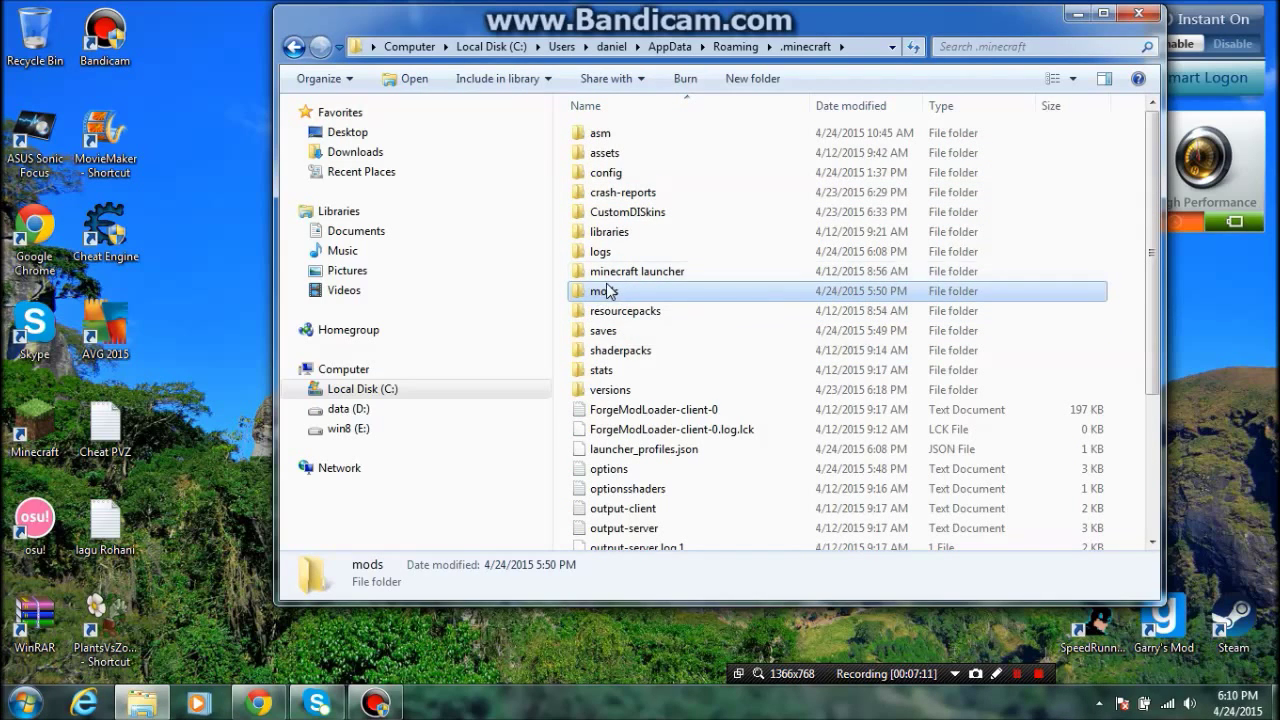
{"action": "right_click", "coordinate": [563, 323]}
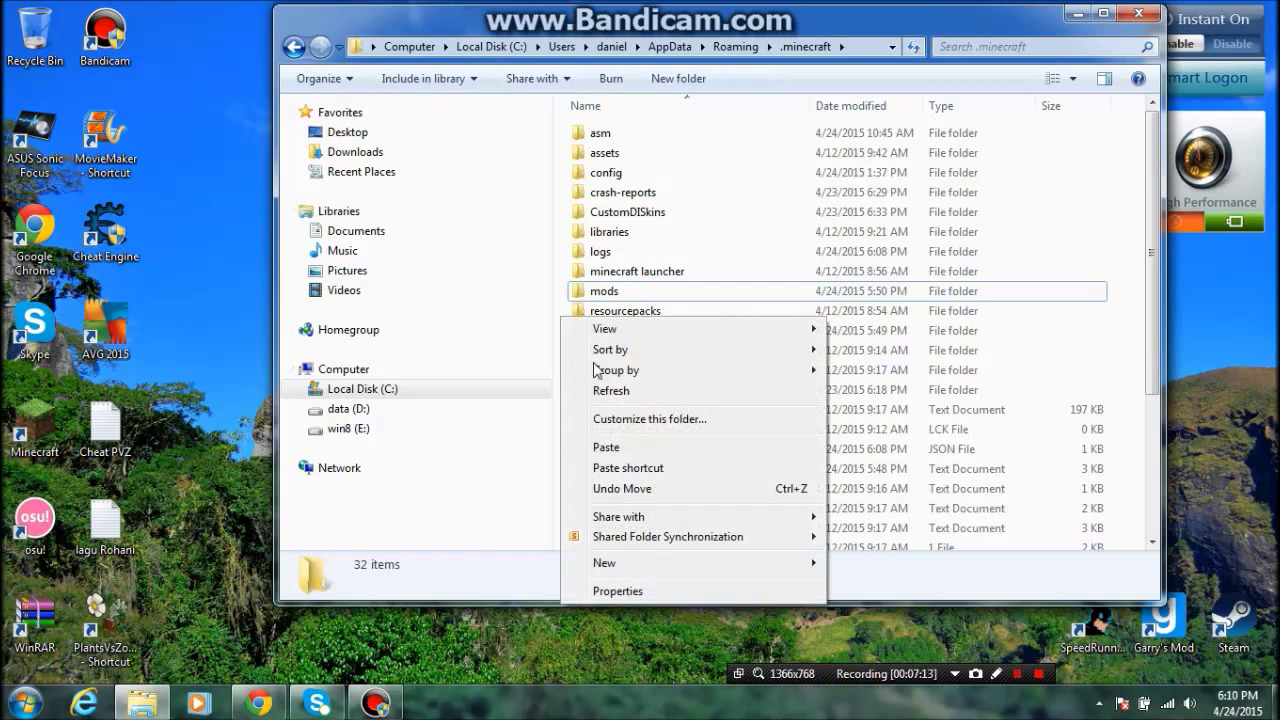
{"action": "mouse_move", "coordinate": [671, 567]}
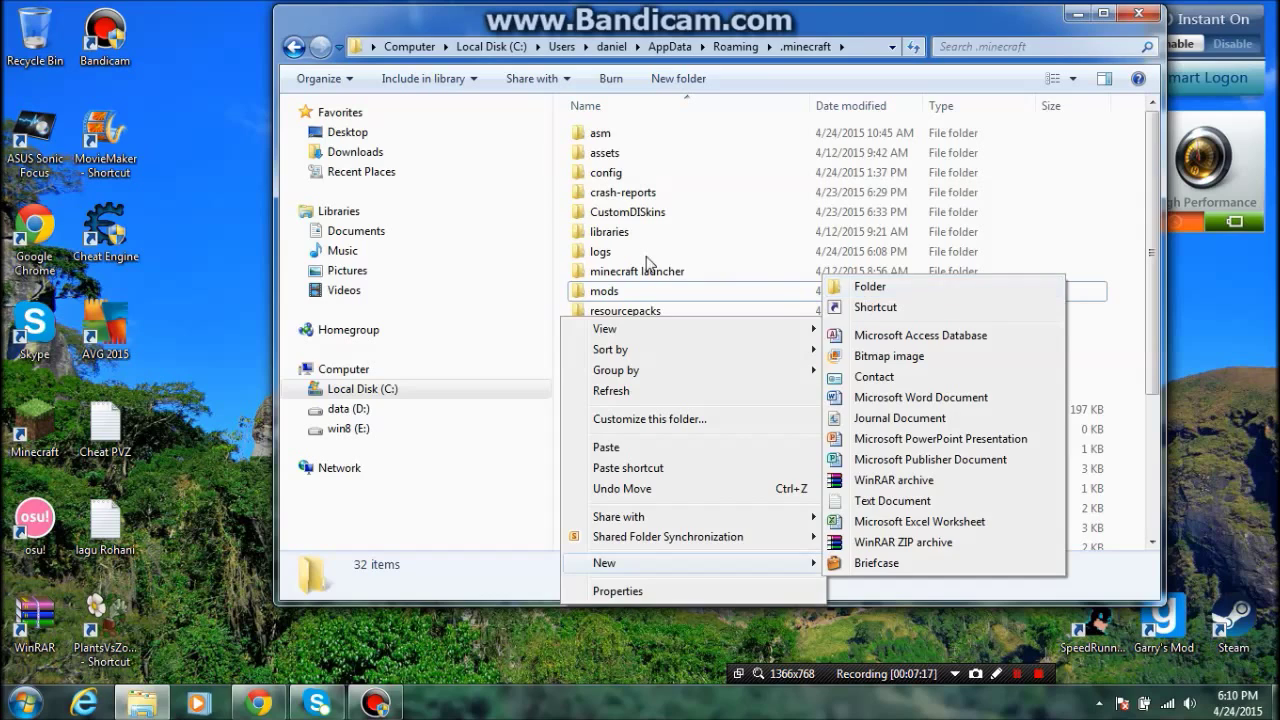
{"action": "left_click", "coordinate": [563, 277]}
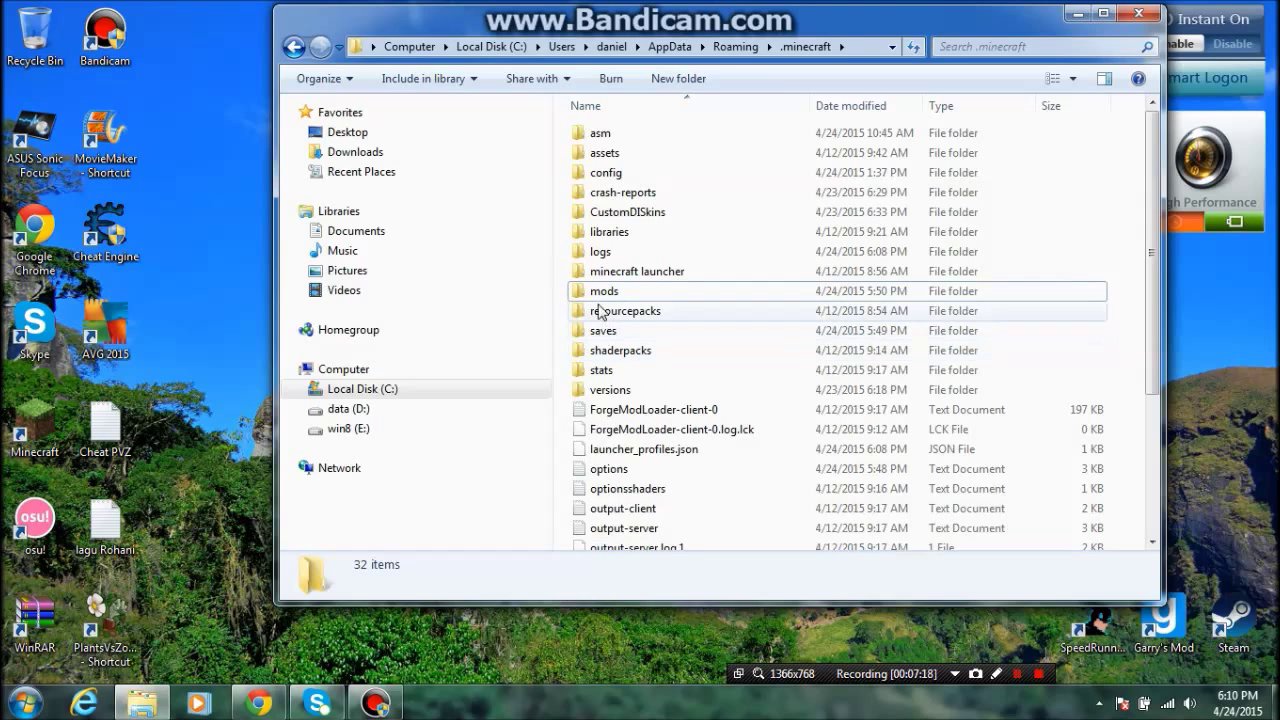
Open the mods folder in .minecraft and move the DamageIndicatorsMod and MB_Battlegear2 jar files from the desktop into it
{"action": "double_click", "coordinate": [605, 291]}
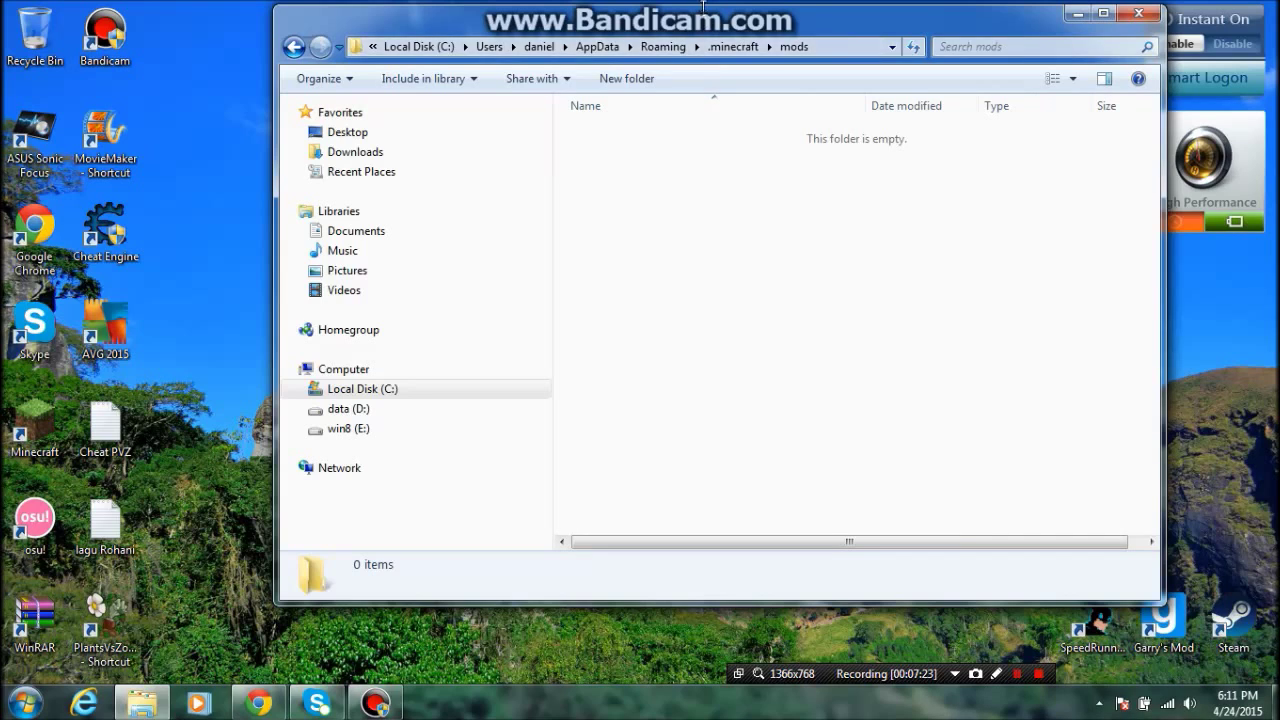
{"action": "left_click_drag", "start_coordinate": [705, 21], "coordinate": [666, 74]}
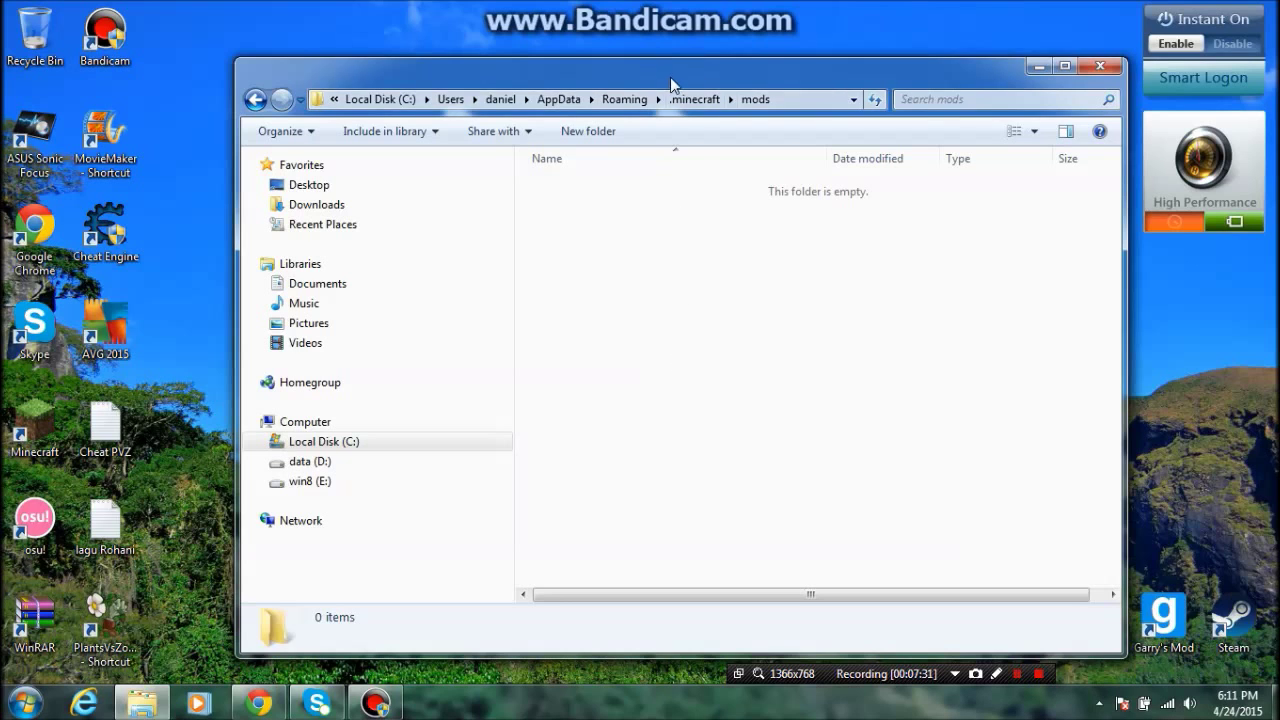
{"action": "left_click_drag", "start_coordinate": [671, 78], "coordinate": [943, 75]}
{"action": "left_click_drag", "start_coordinate": [377, 104], "coordinate": [880, 480]}
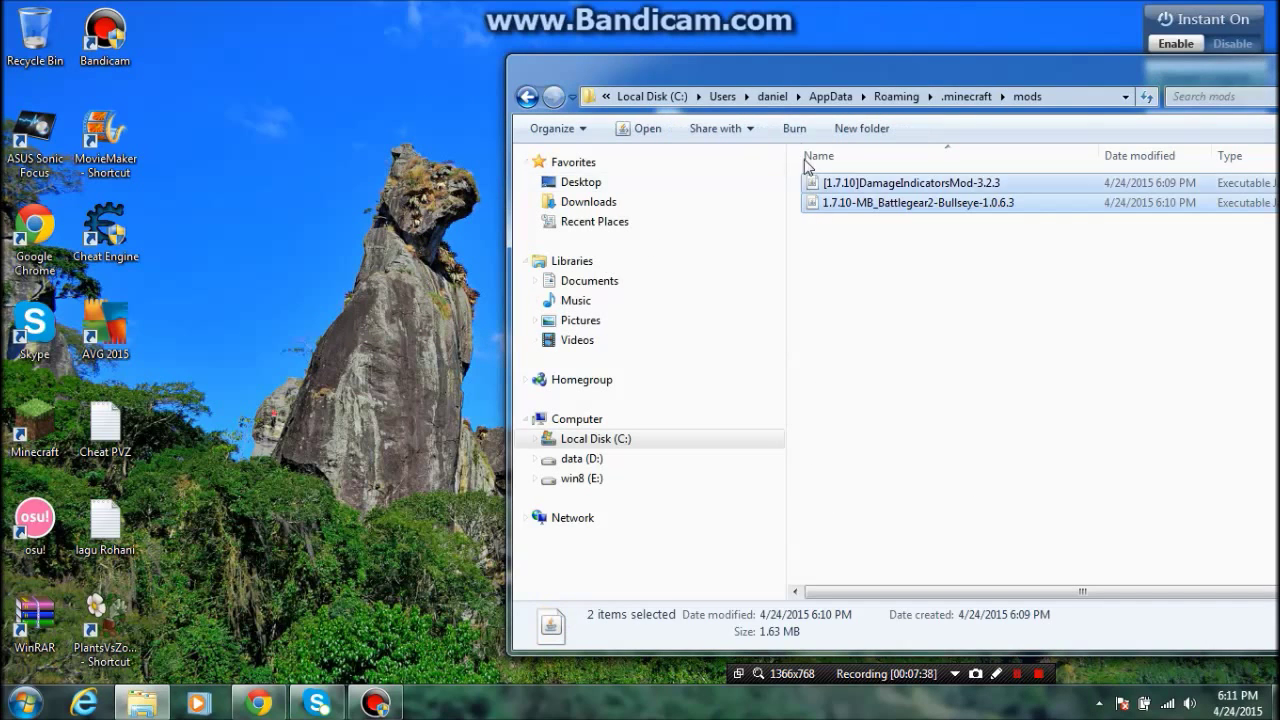
{"action": "left_click_drag", "start_coordinate": [752, 69], "coordinate": [576, 70]}
{"action": "left_click", "coordinate": [784, 530]}
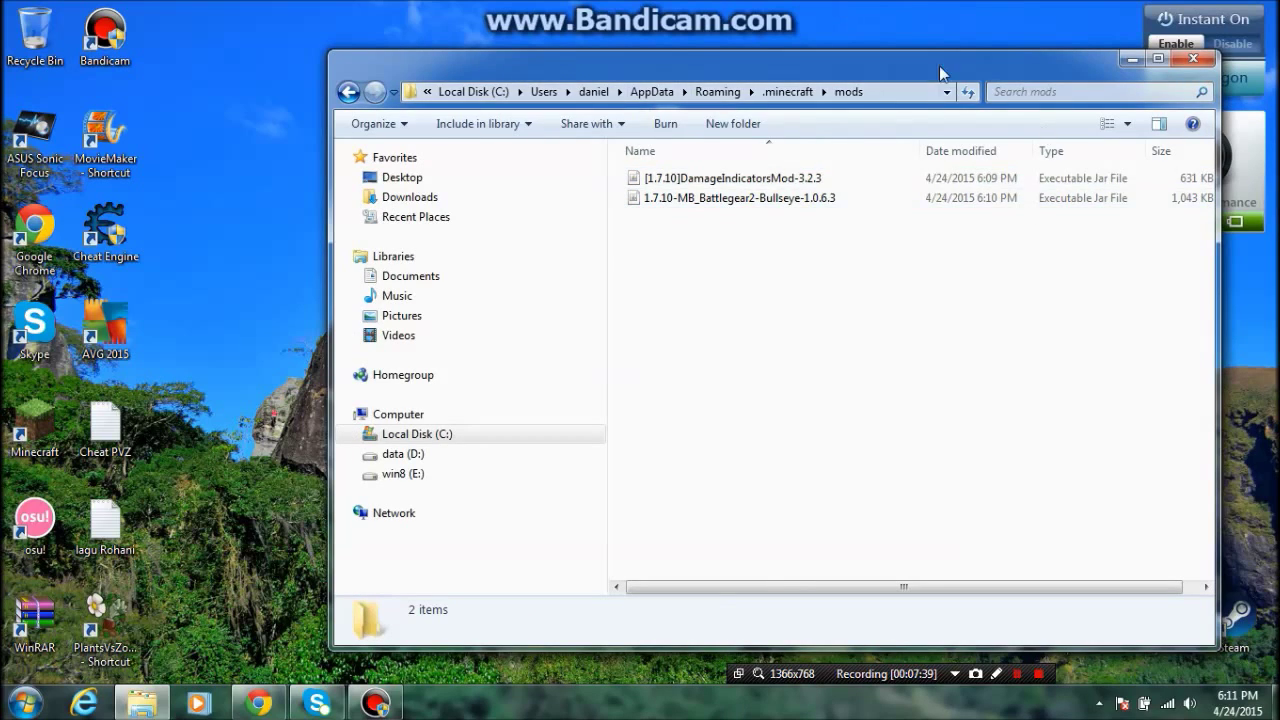
{"action": "left_click_drag", "start_coordinate": [791, 57], "coordinate": [725, 45]}
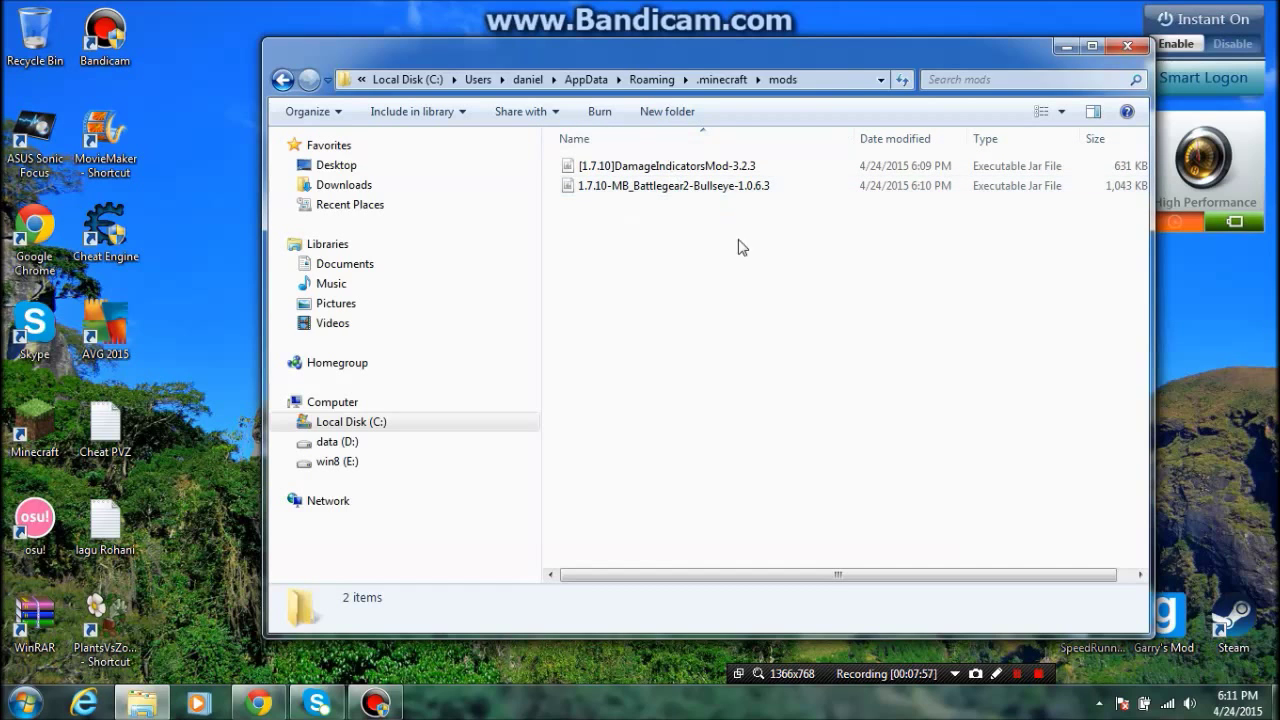
{"action": "left_click_drag", "start_coordinate": [788, 42], "coordinate": [713, 40]}
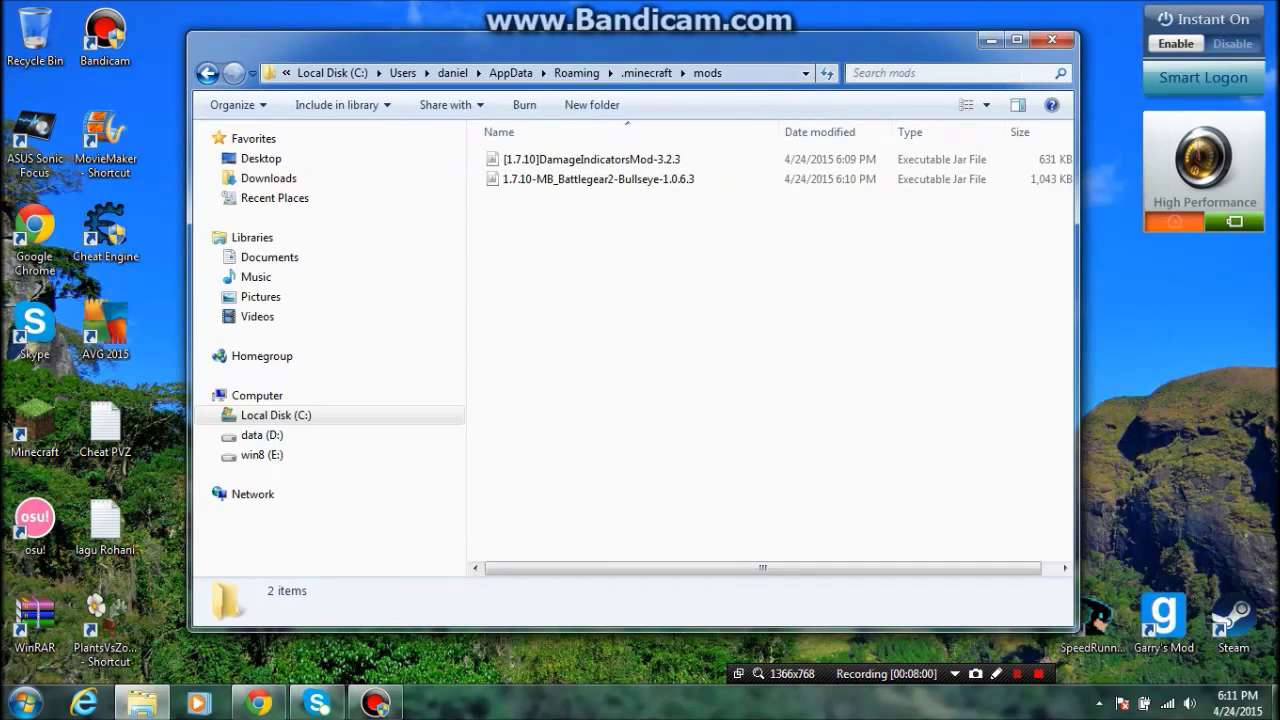
{"action": "left_click_drag", "start_coordinate": [845, 36], "coordinate": [936, 115]}
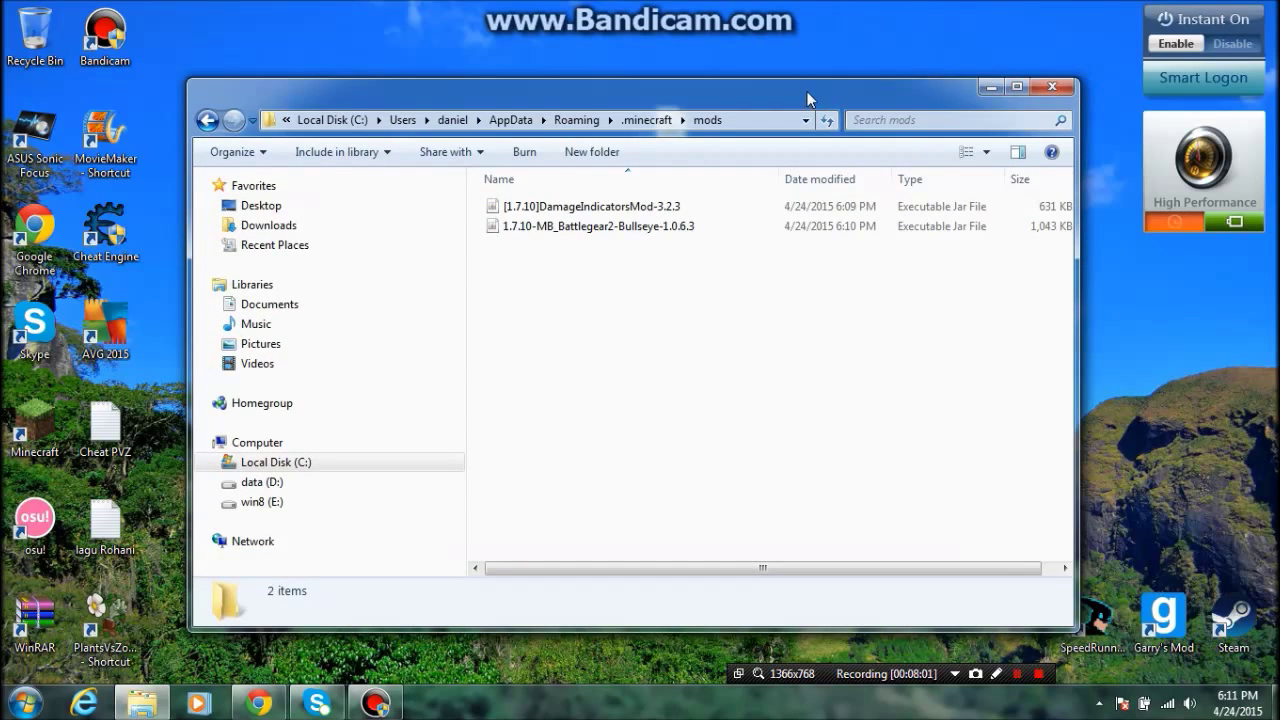
{"action": "left_click_drag", "start_coordinate": [813, 100], "coordinate": [901, 188]}
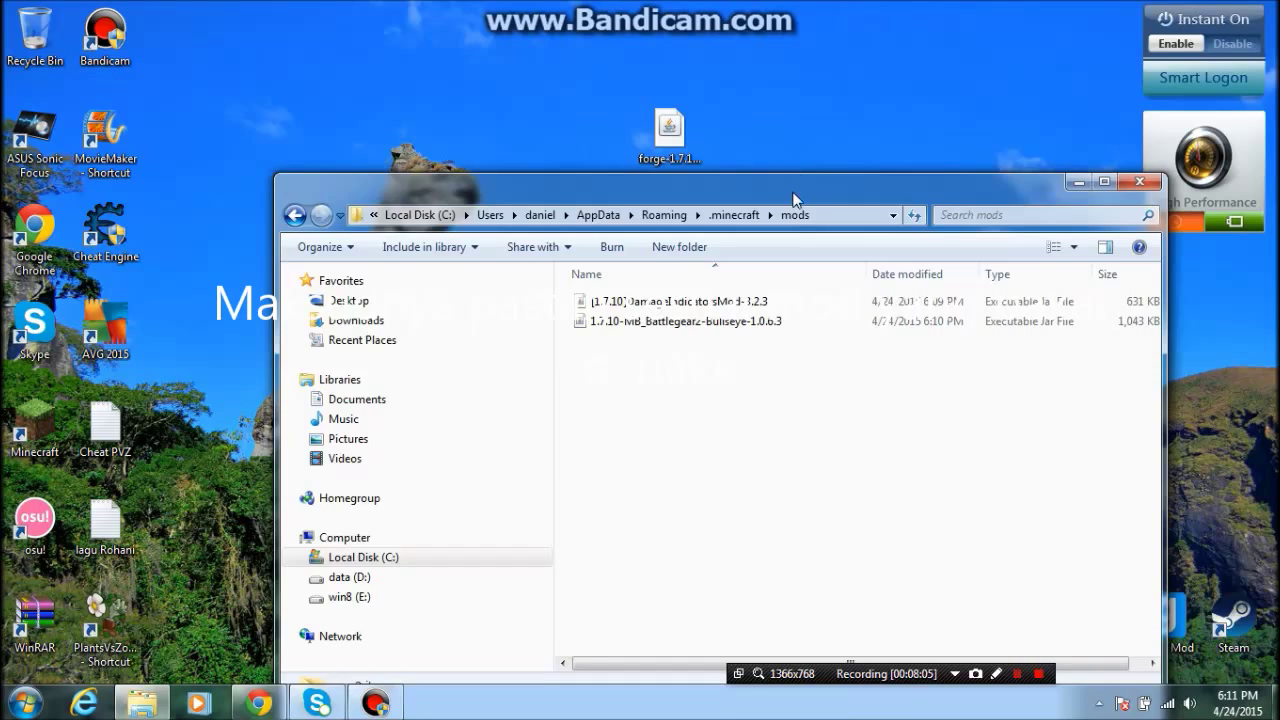
{"action": "left_click_drag", "start_coordinate": [797, 197], "coordinate": [725, 62]}
{"action": "left_click_drag", "start_coordinate": [668, 295], "coordinate": [665, 130]}
{"action": "left_click_drag", "start_coordinate": [691, 266], "coordinate": [700, 160]}
{"action": "left_click", "coordinate": [903, 283]}
Minimize the mods folder, start the Minecraft launcher with a chosen graphics processor and play the release 1.7.10-Forge10.13.2.1291 version
{"action": "left_click", "coordinate": [1006, 46]}
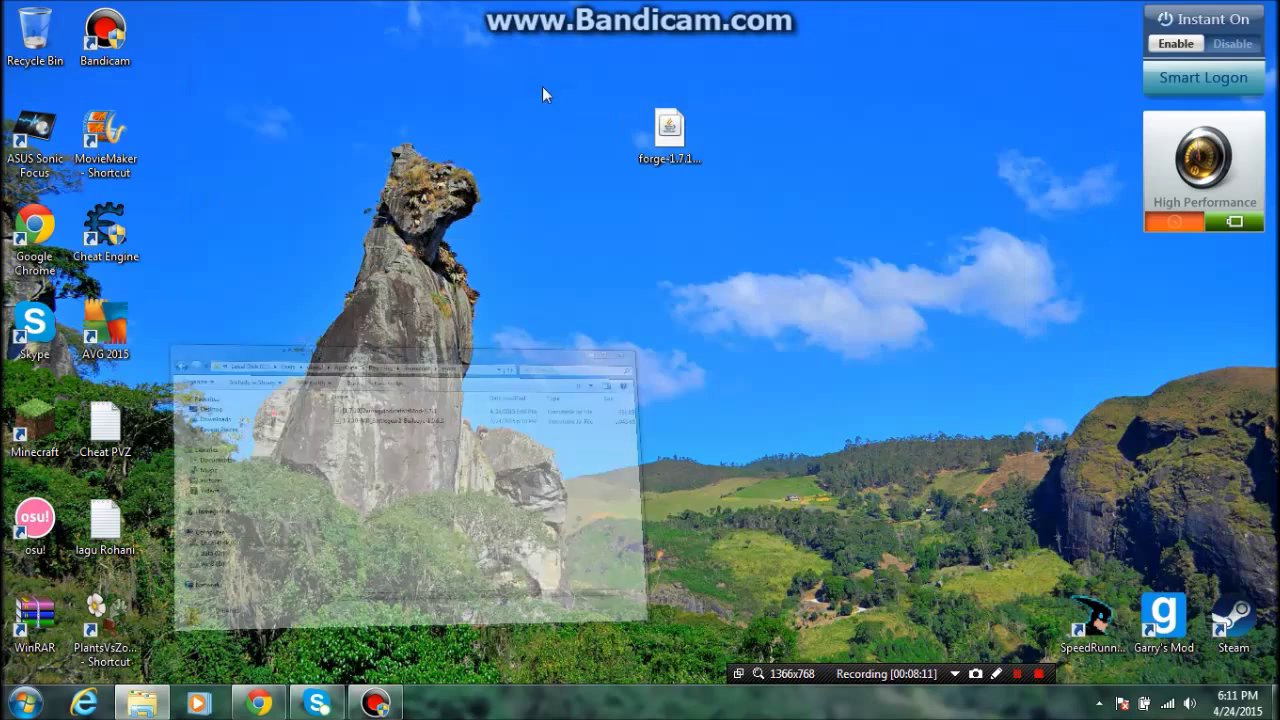
{"action": "right_click", "coordinate": [35, 421]}
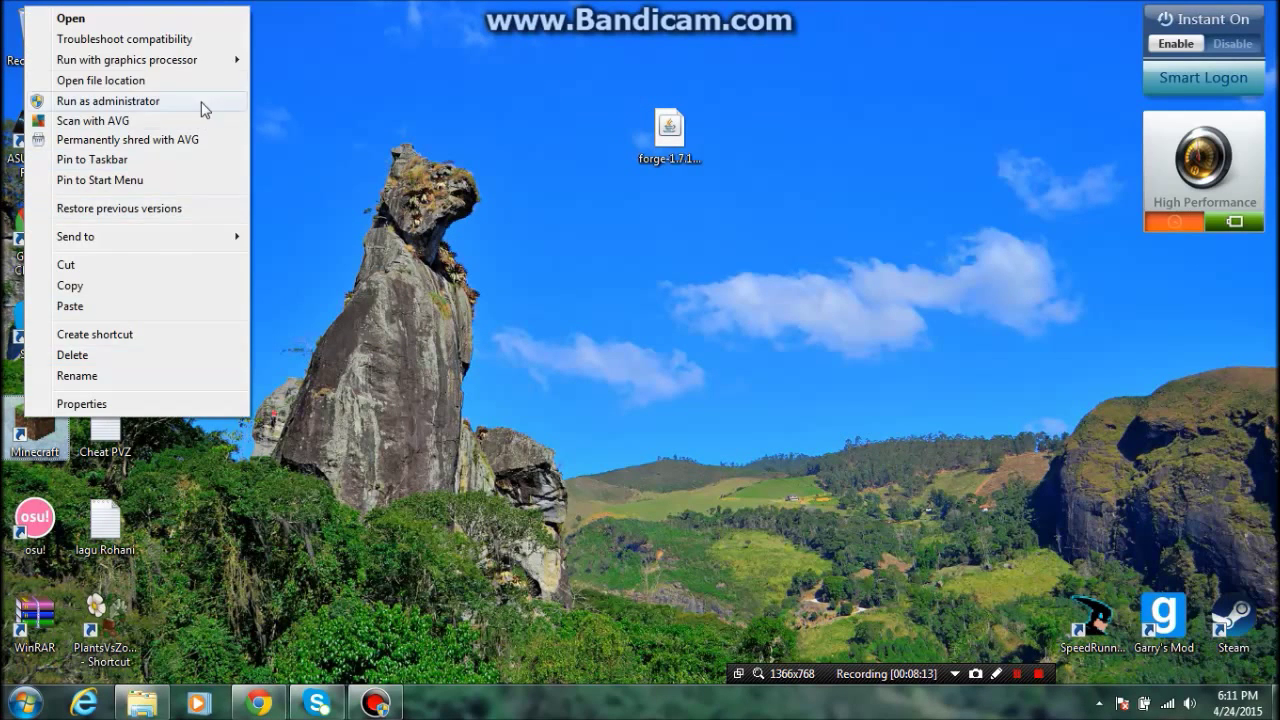
{"action": "mouse_move", "coordinate": [229, 58]}
{"action": "left_click", "coordinate": [314, 57]}
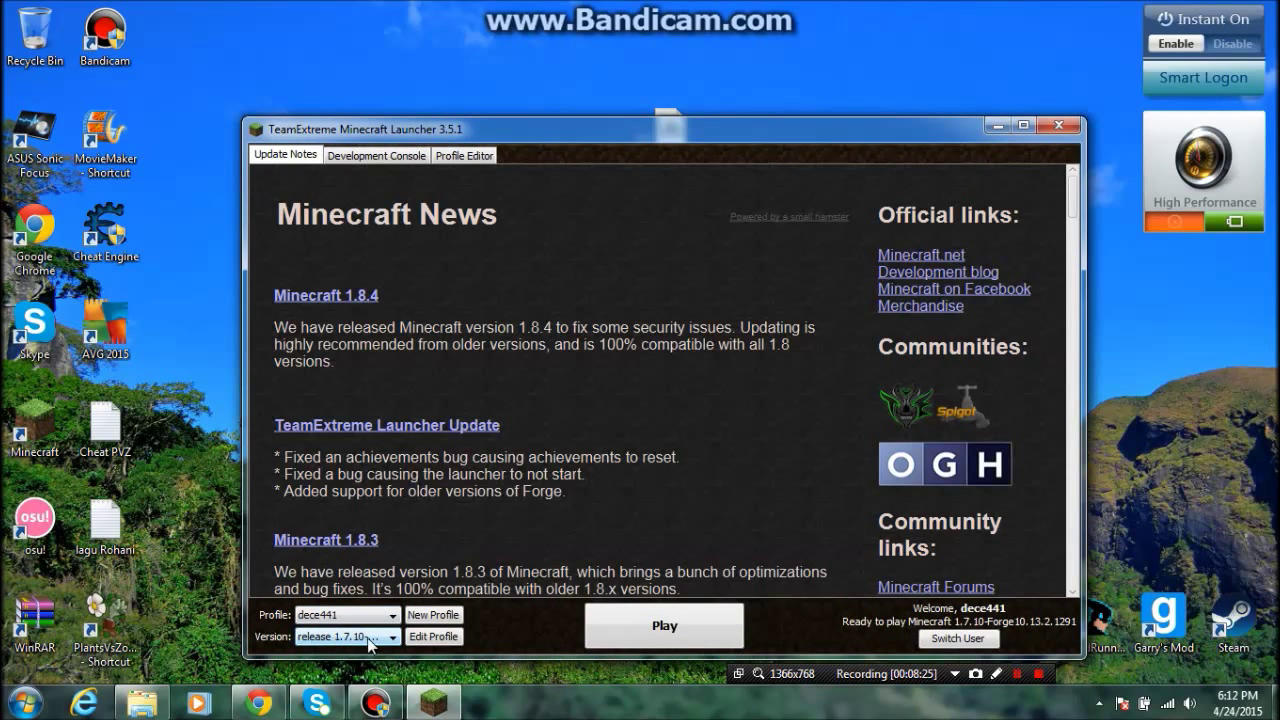
{"action": "left_click", "coordinate": [640, 633]}
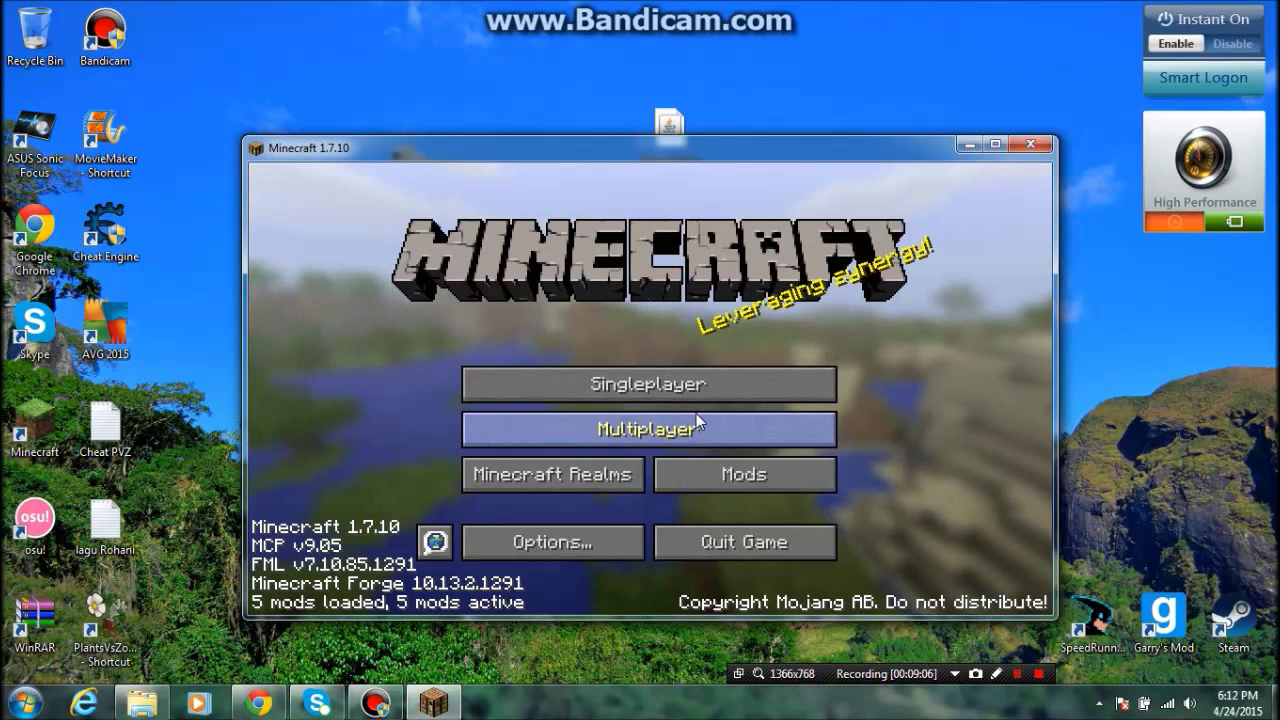
Maximize the Minecraft window and start creating a new singleplayer world
{"action": "left_click", "coordinate": [994, 145]}
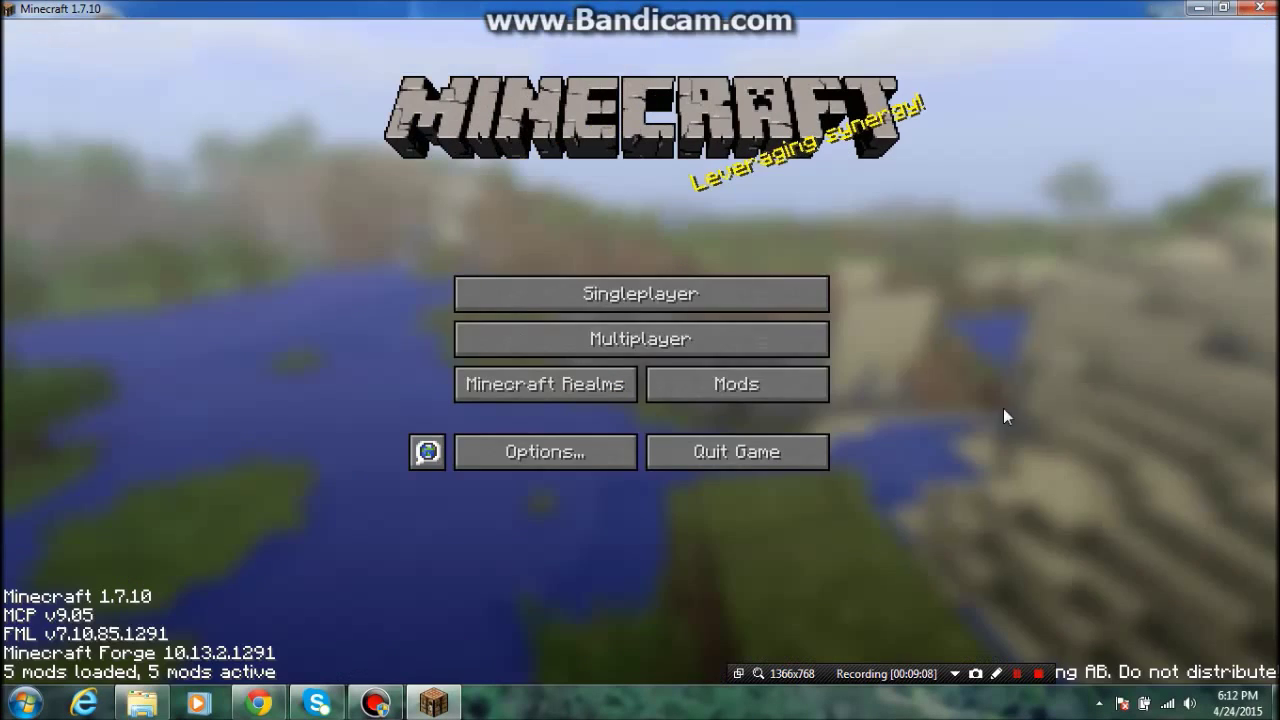
{"action": "left_click", "coordinate": [753, 297]}
{"action": "left_click", "coordinate": [820, 604]}
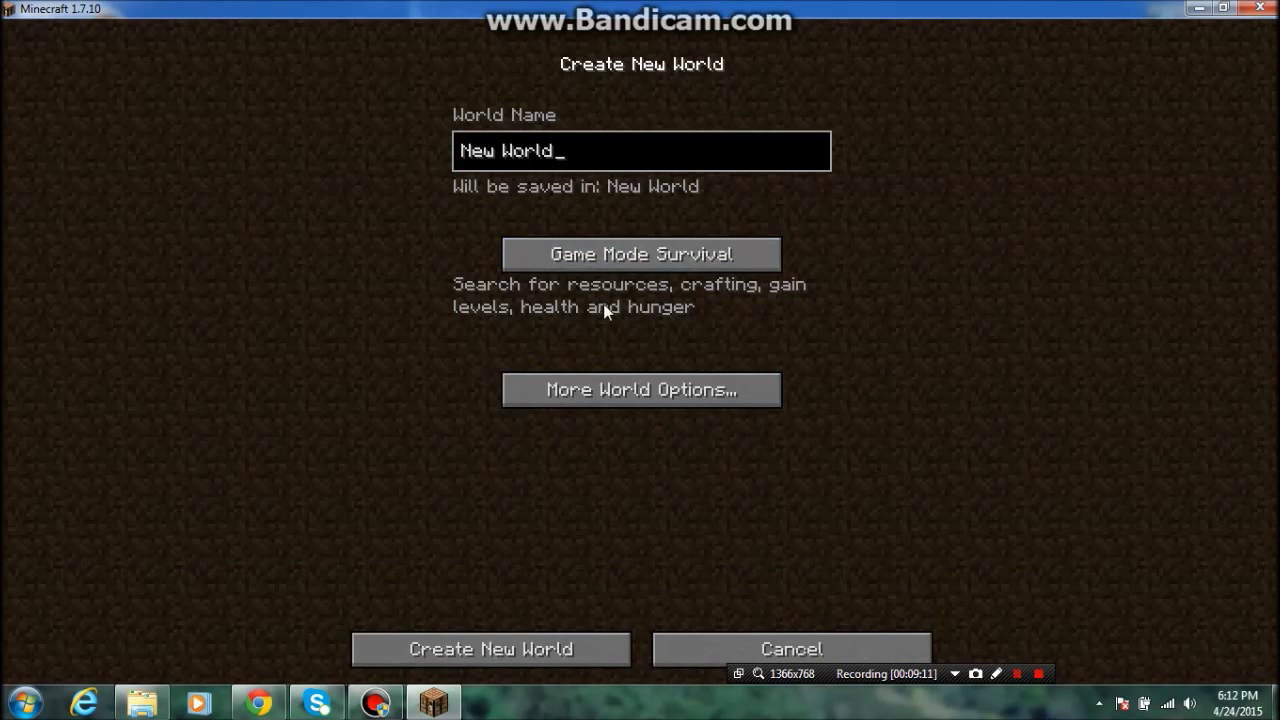
Replace the default world name with 1.7.10 mod tutorial
{"action": "key", "text": "BackSpace"}
{"action": "key", "text": "BackSpace"}
{"action": "key", "text": "BackSpace"}
{"action": "key", "text": "BackSpace"}
{"action": "key", "text": "BackSpace"}
{"action": "key", "text": "BackSpace"}
{"action": "key", "text": "BackSpace"}
{"action": "key", "text": "BackSpace"}
{"action": "key", "text": "BackSpace"}
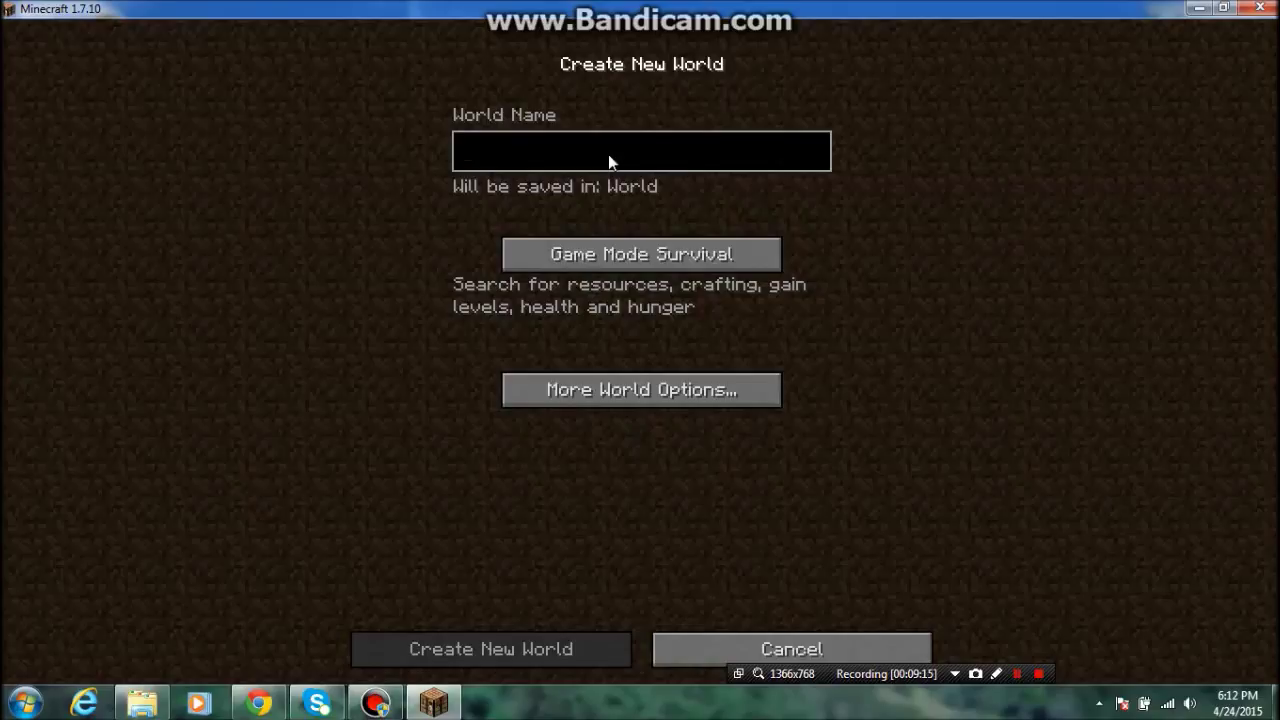
{"action": "type", "text": "T"}
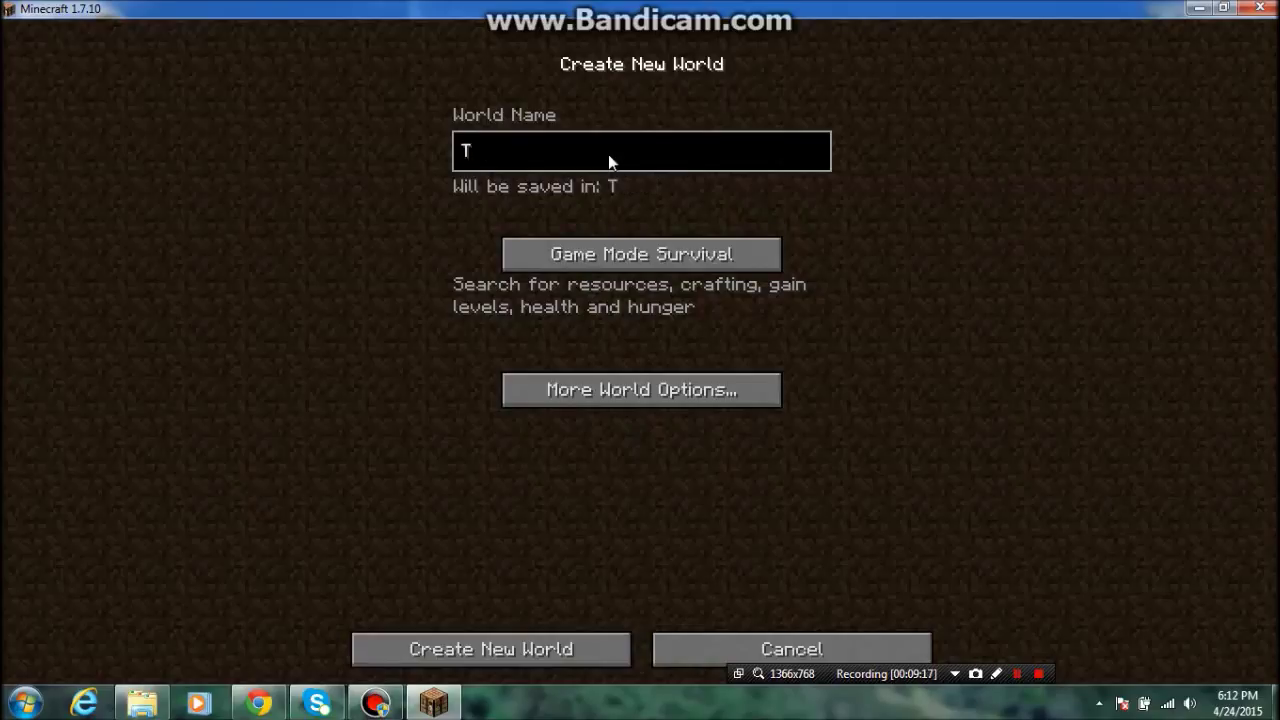
{"action": "key", "text": "BackSpace"}
{"action": "type", "text": "1.7.10 mid"}
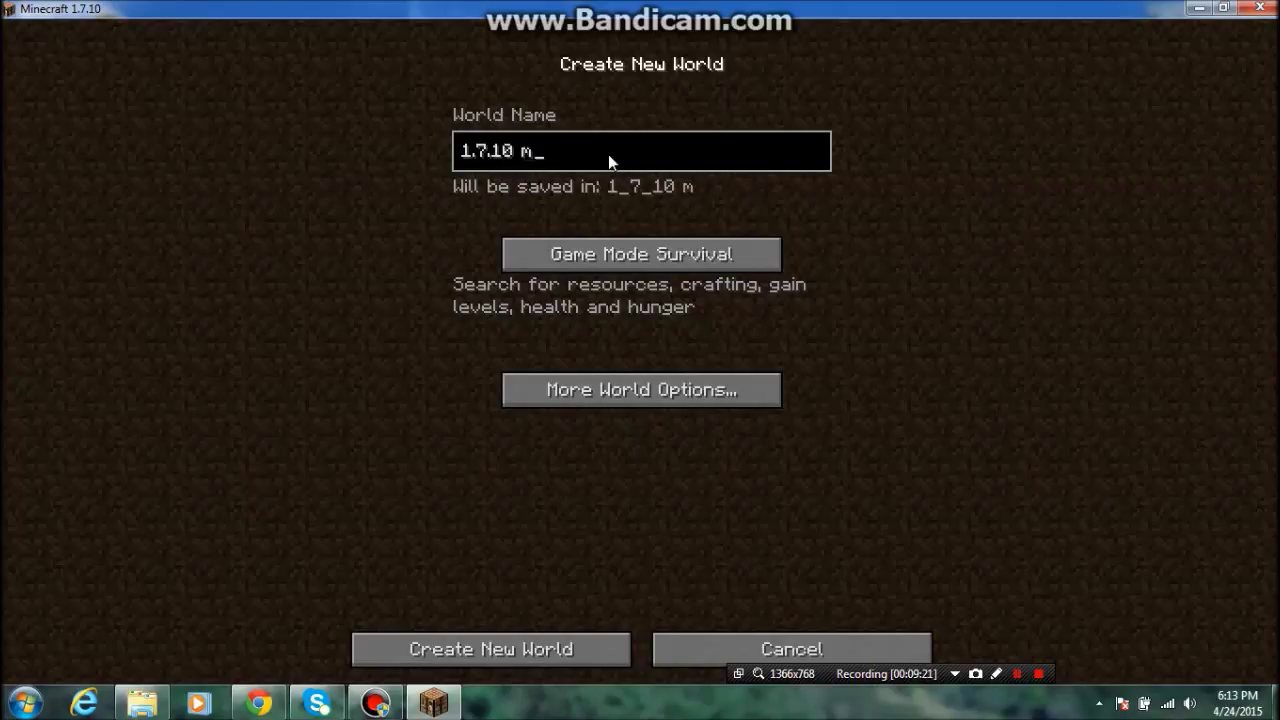
{"action": "key", "text": "BackSpace"}
{"action": "key", "text": "BackSpace"}
{"action": "type", "text": "od tutorial"}
Switch the new world's game mode from Survival to Creative and create the world
{"action": "left_click", "coordinate": [598, 259]}
{"action": "left_click", "coordinate": [604, 252]}
{"action": "left_click", "coordinate": [460, 640]}
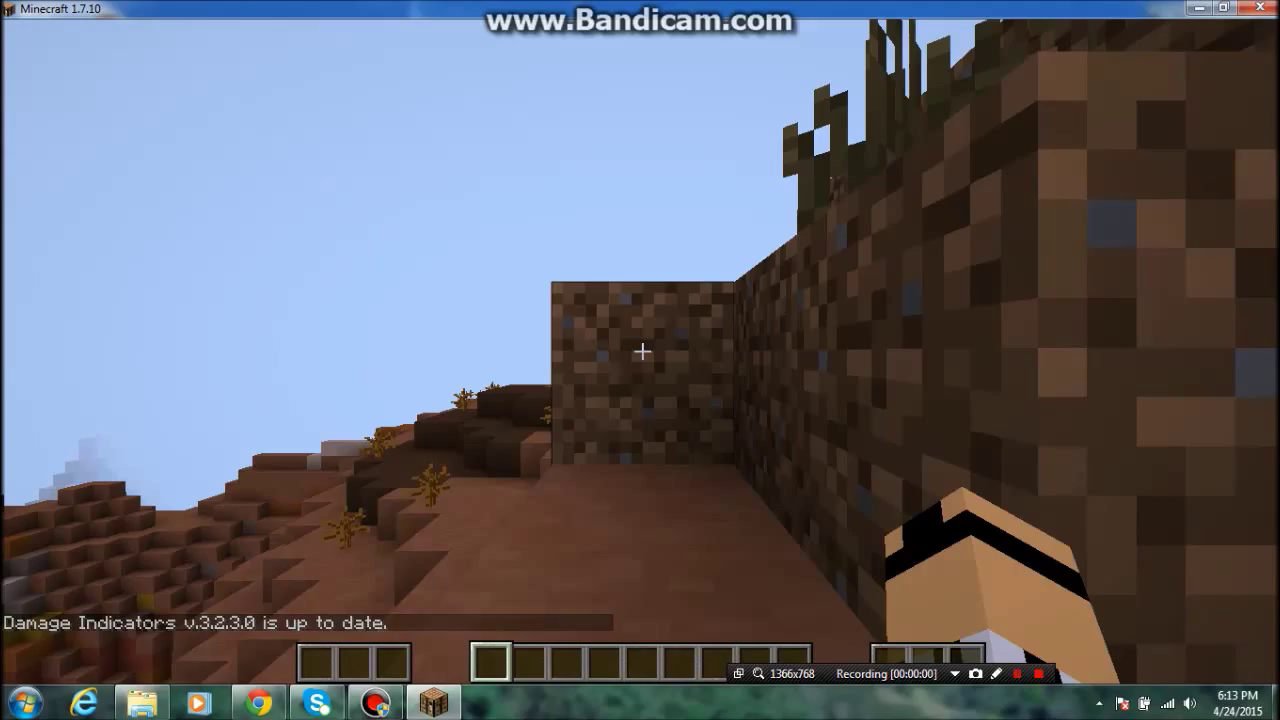
Walk up the mesa hillside near the spawn point and look around the surrounding terrain
{"action": "key", "text": "w"}
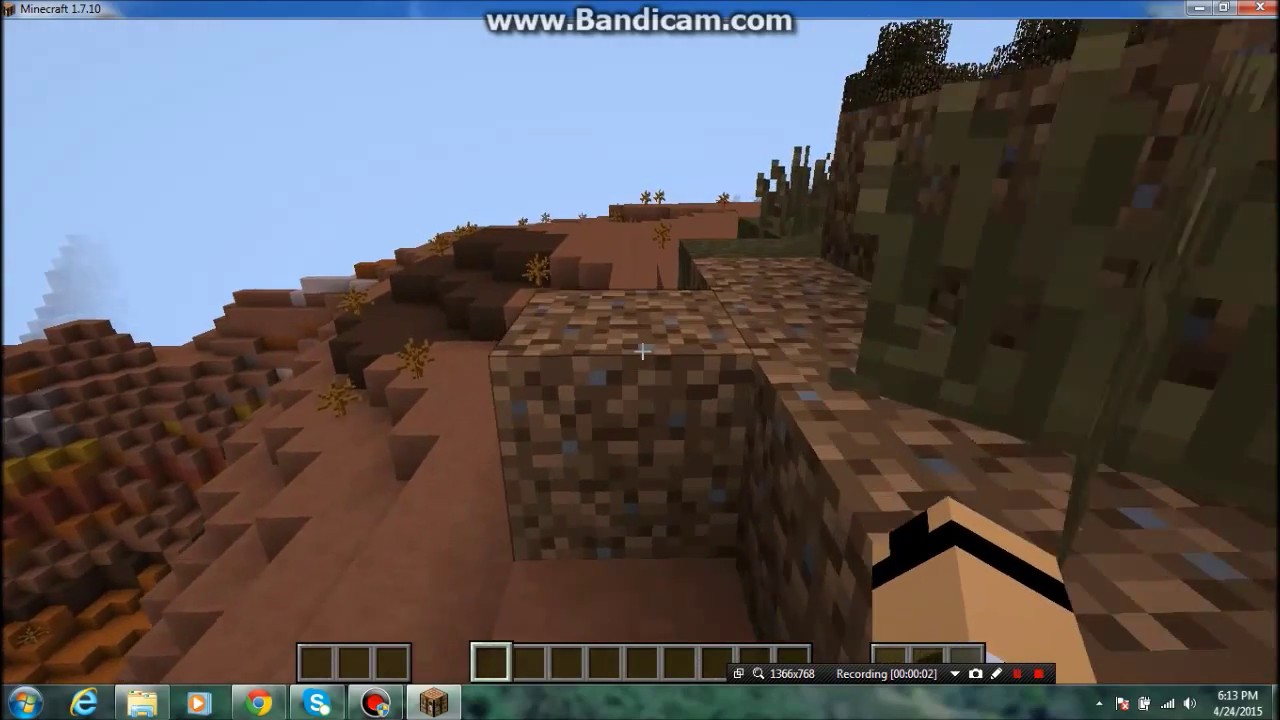
{"action": "key", "text": "w"}
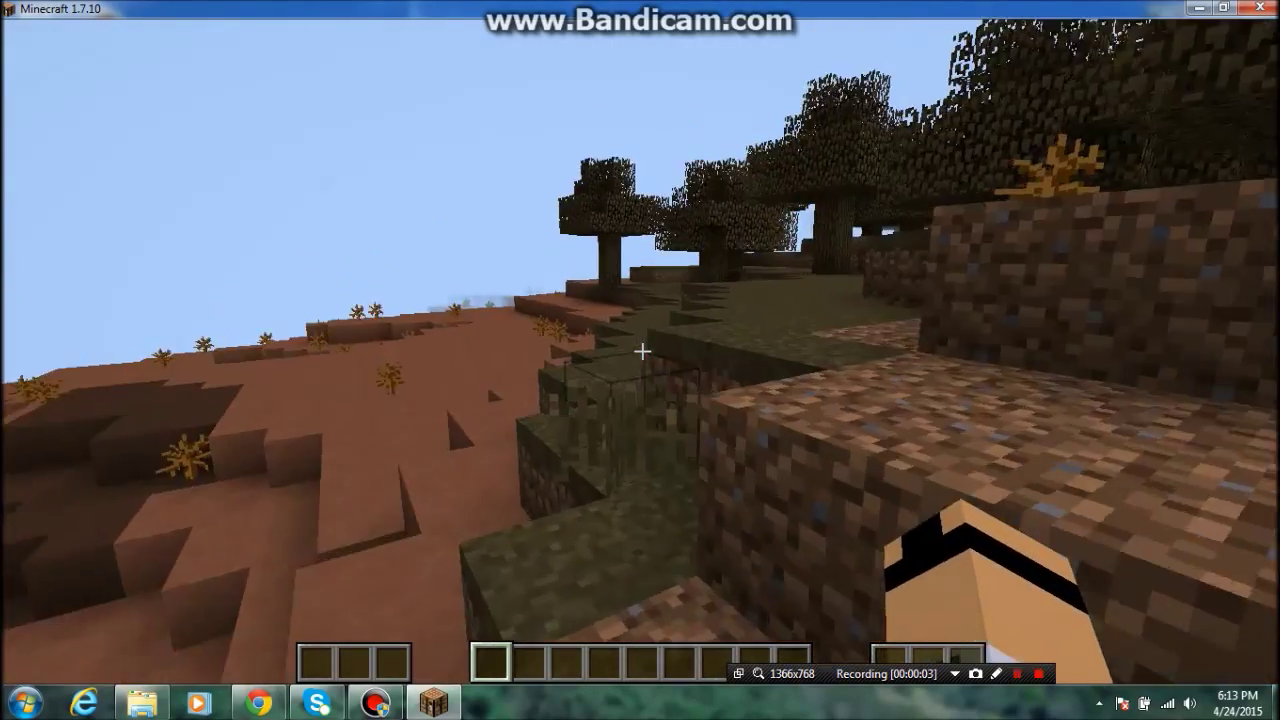
{"action": "key", "text": "w"}
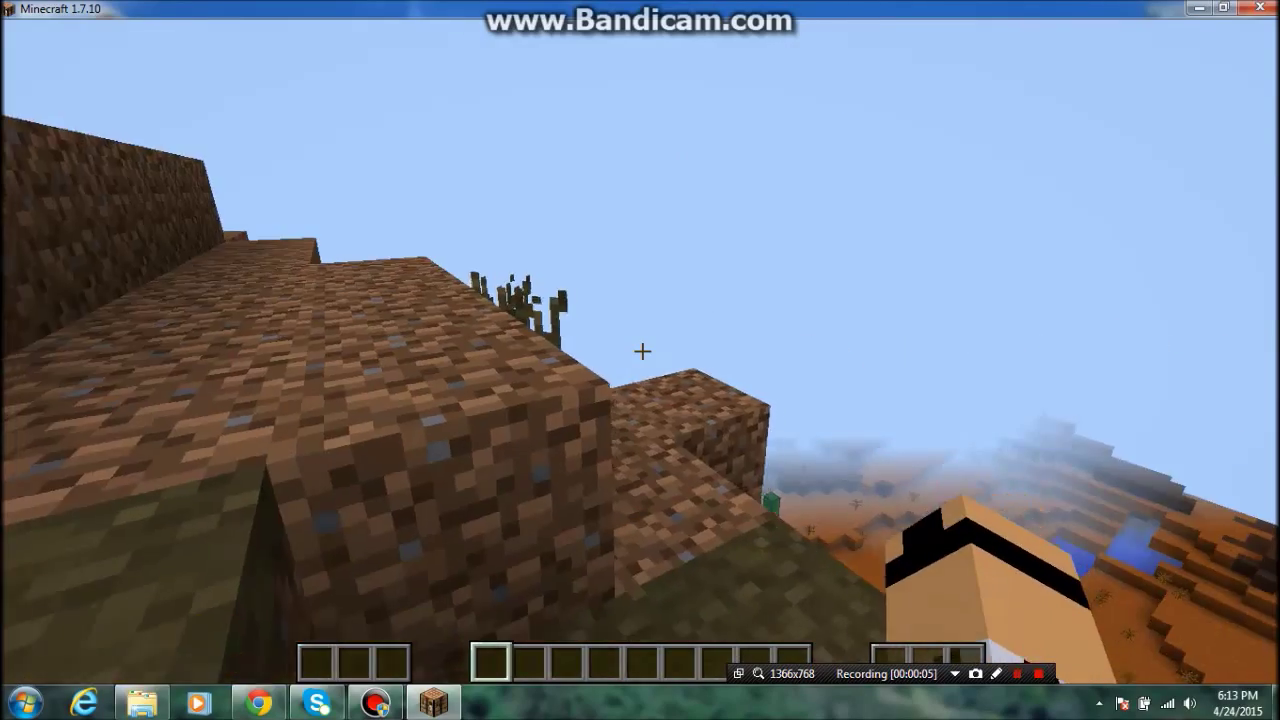
{"action": "key", "text": "w"}
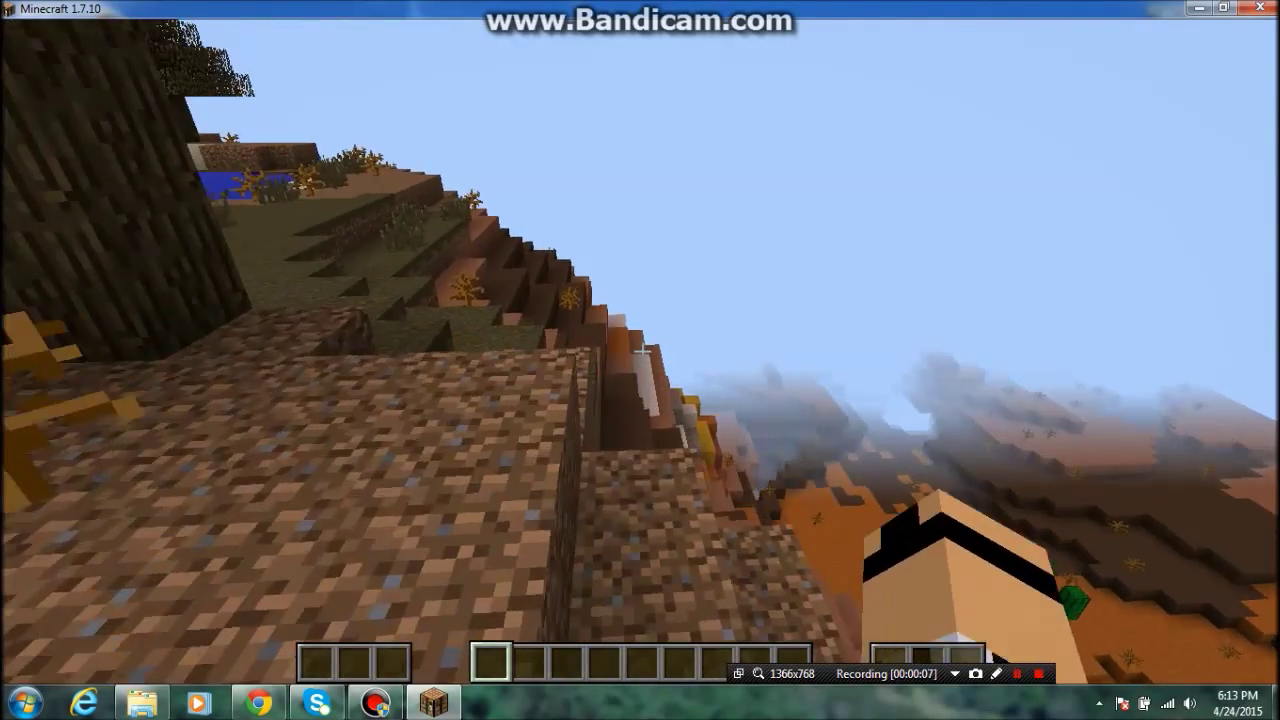
{"action": "scroll", "coordinate": [641, 350], "scroll_direction": "down", "scroll_amount": 1}
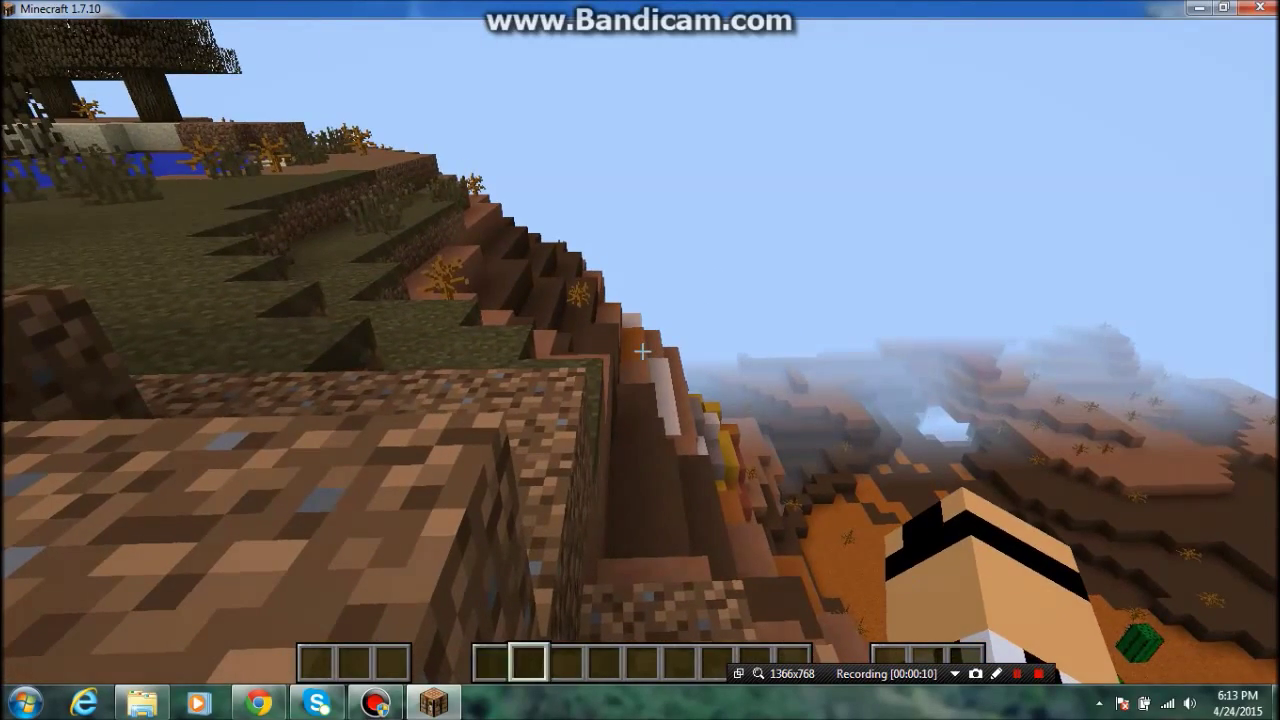
{"action": "scroll", "coordinate": [641, 350], "scroll_direction": "down", "scroll_amount": 4}
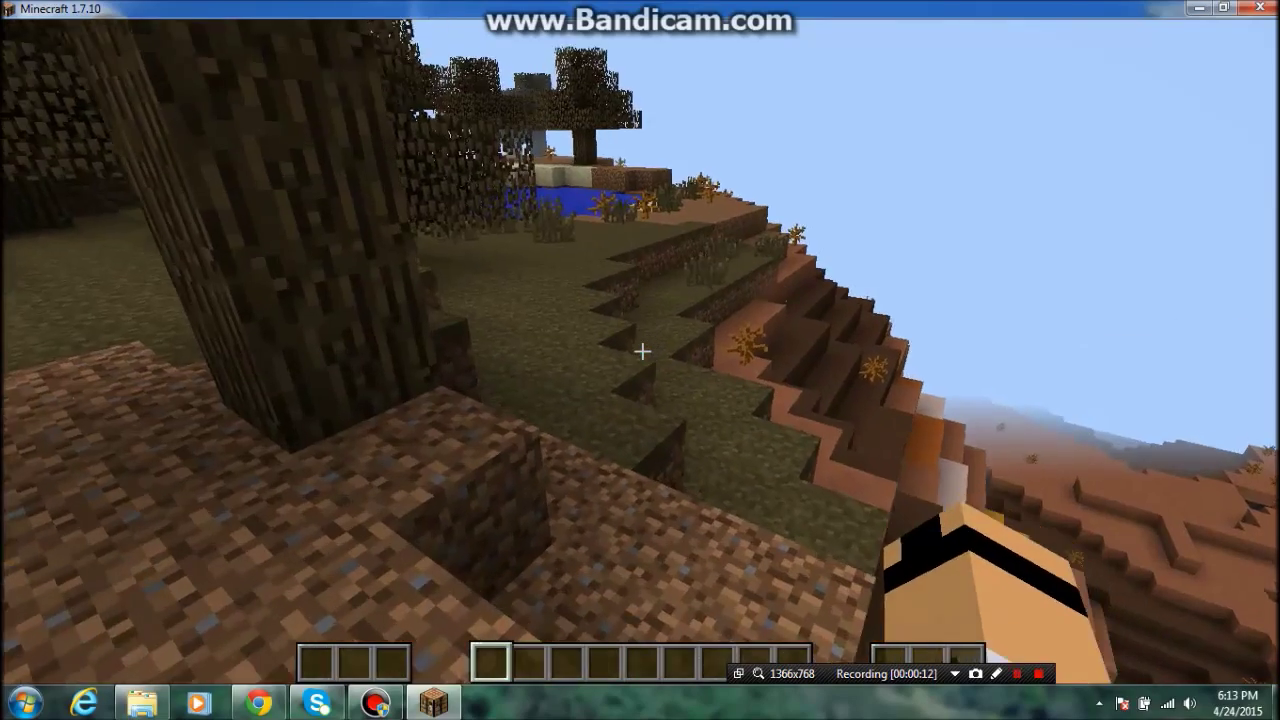